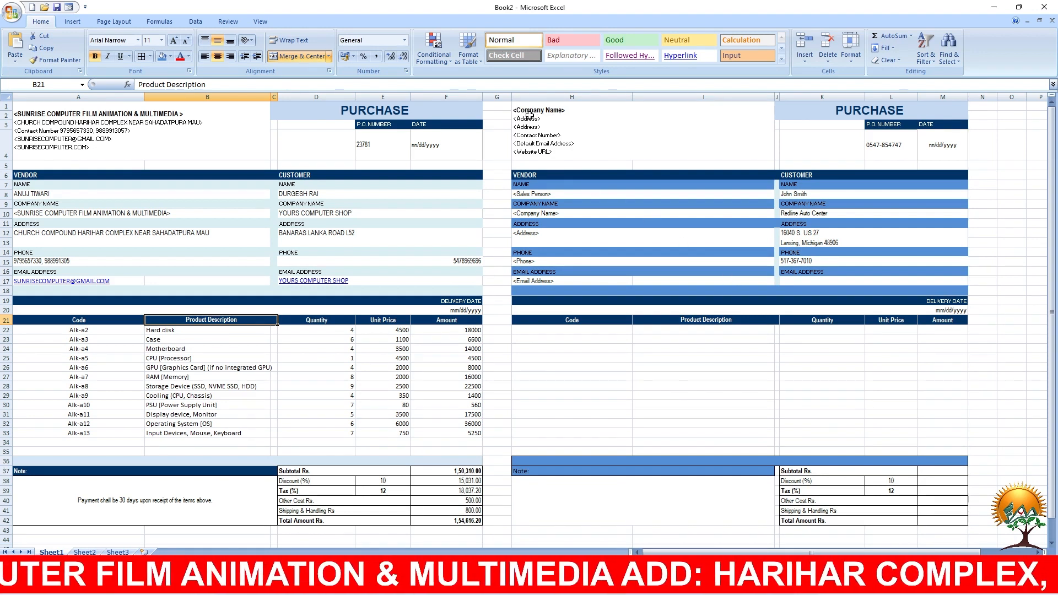
Step: Replace the Company Name placeholder in H1 with SUNRISE COMPUTER FILM ANIMATION & MULTIMEDIA copied from the header text in A1
left_click(19, 114)
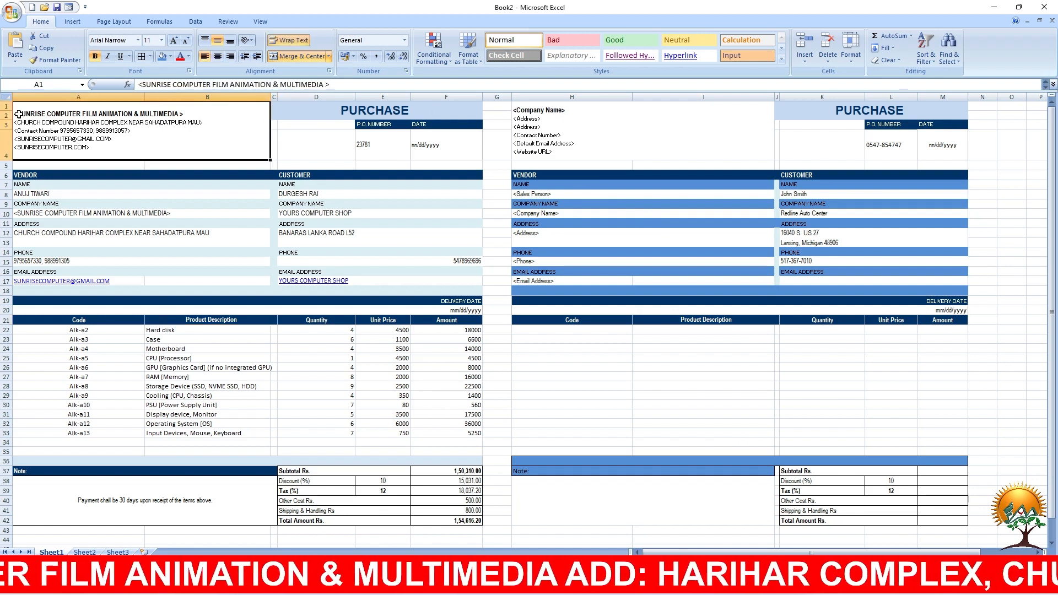
double_click(18, 114)
left_click_drag(18, 114, 184, 115)
key("ctrl+c")
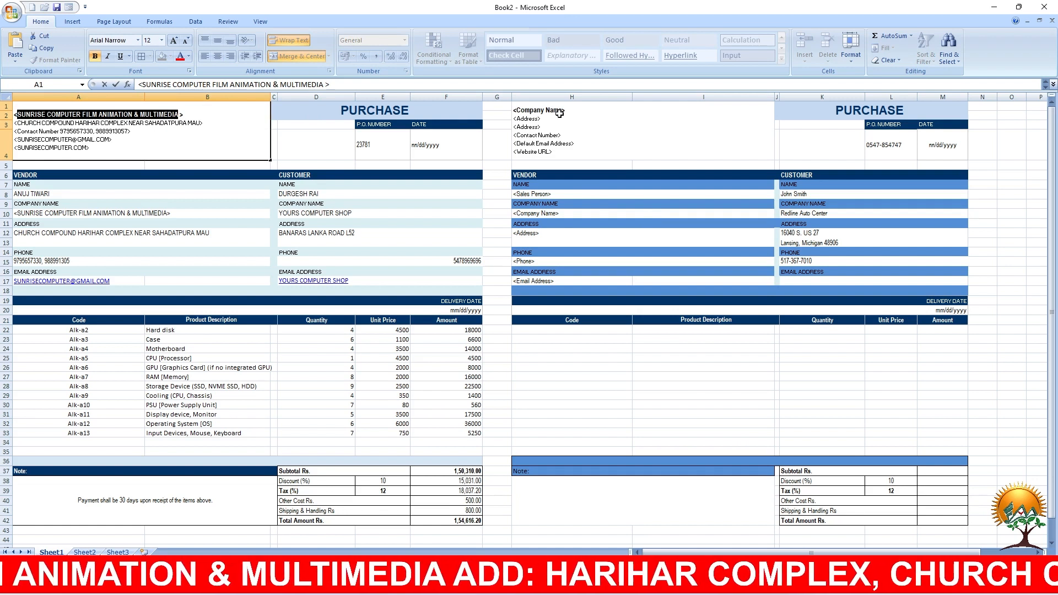
left_click(523, 111)
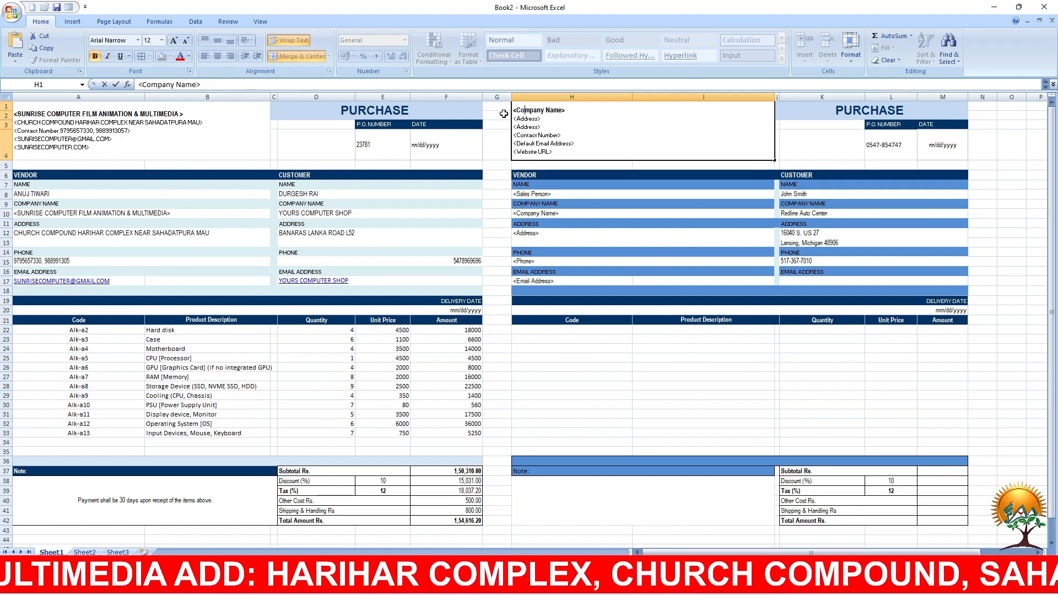
left_click_drag(518, 113, 568, 112)
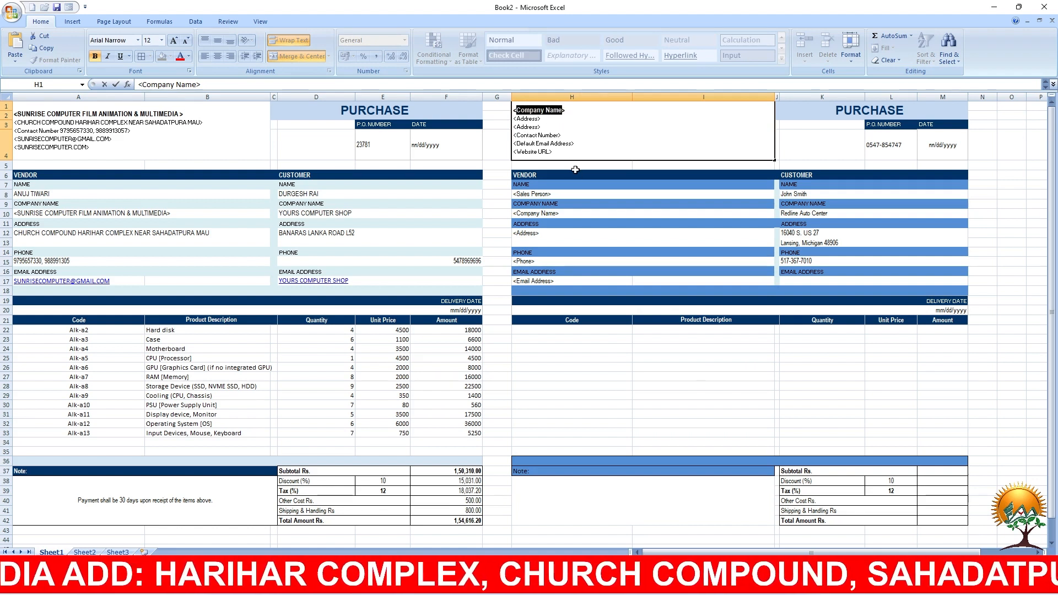
key("ctrl+v")
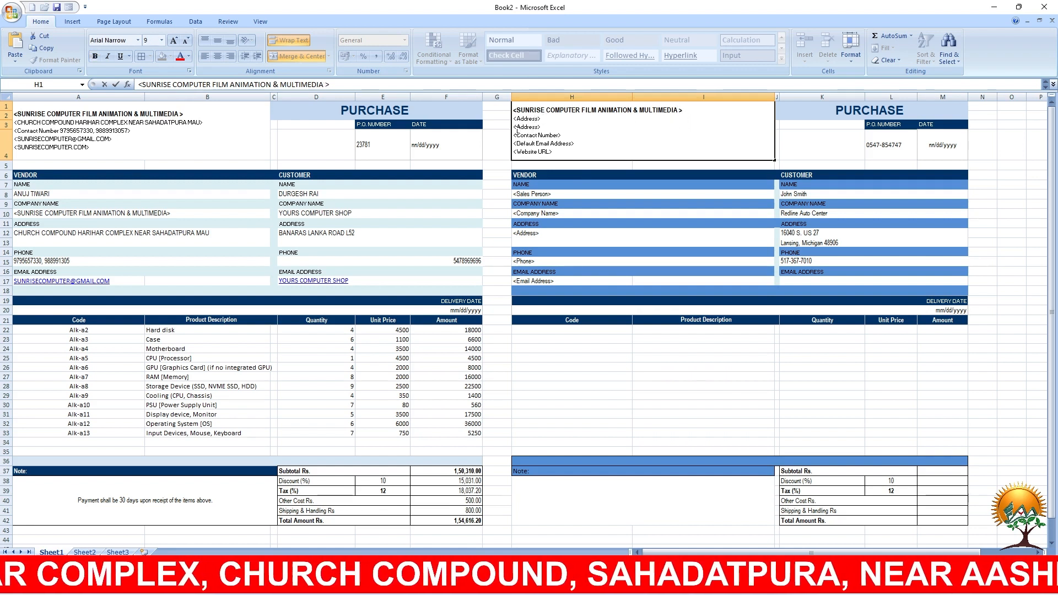
Step: Replace the first Address placeholder in H1 with the company address line copied from A1
left_click_drag(539, 118, 517, 117)
left_click(583, 127)
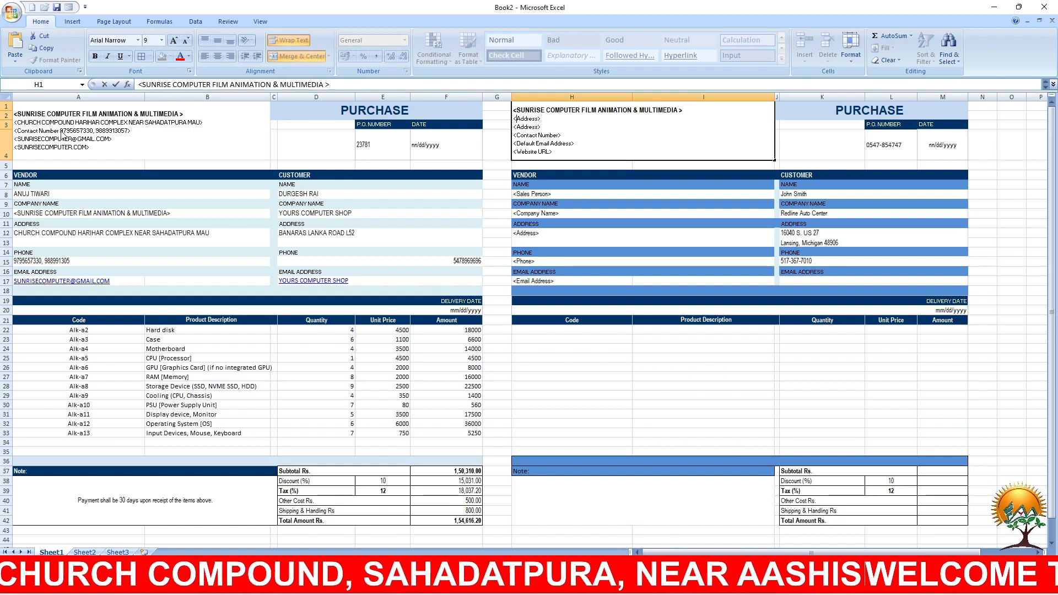
left_click(186, 123)
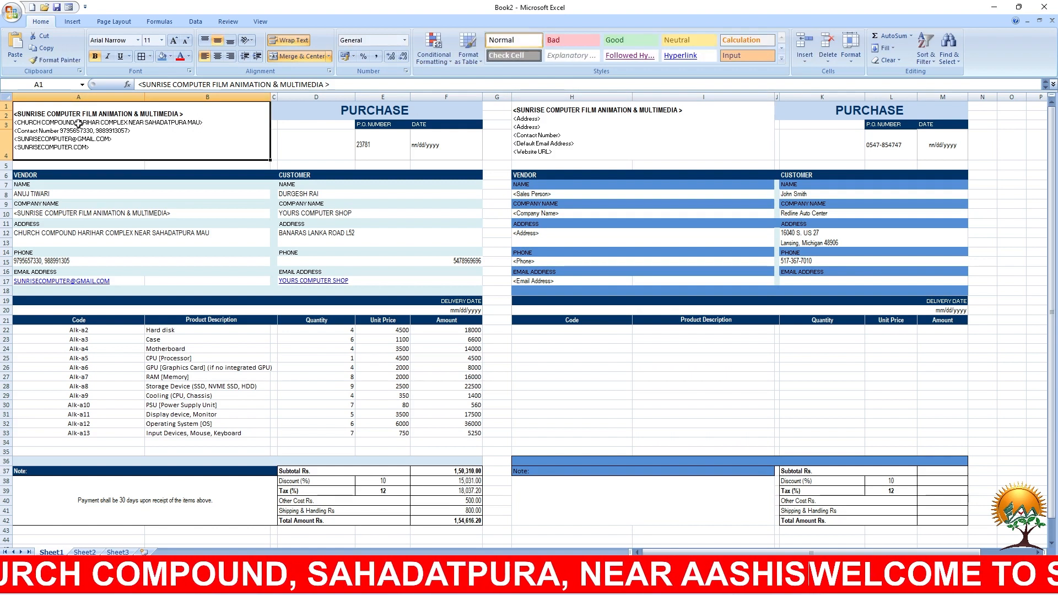
double_click(78, 124)
left_click_drag(205, 125, 10, 122)
key("ctrl+c")
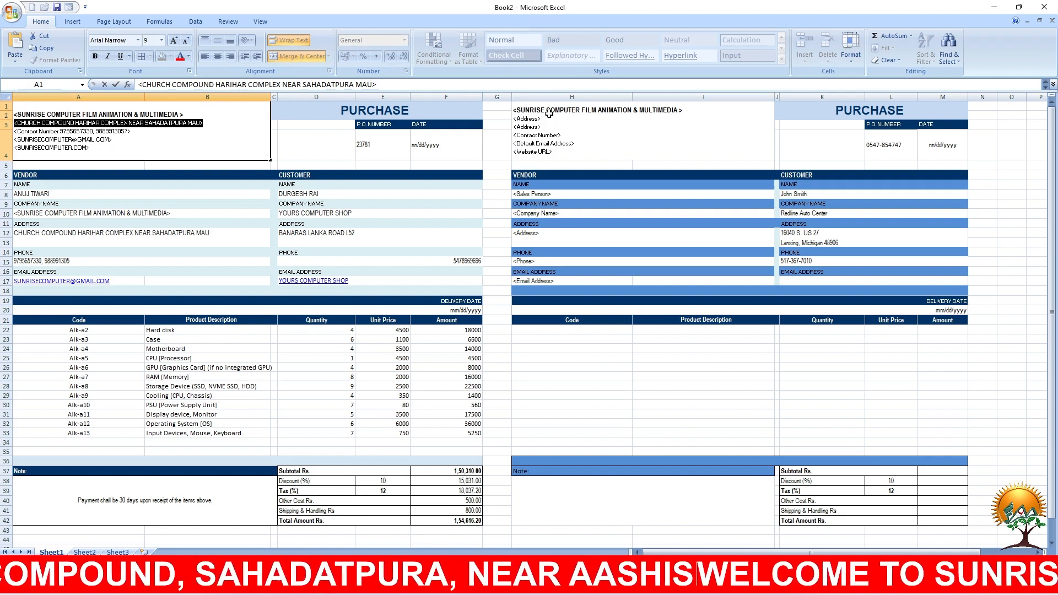
double_click(532, 120)
left_click_drag(546, 121, 510, 119)
key("ctrl+v")
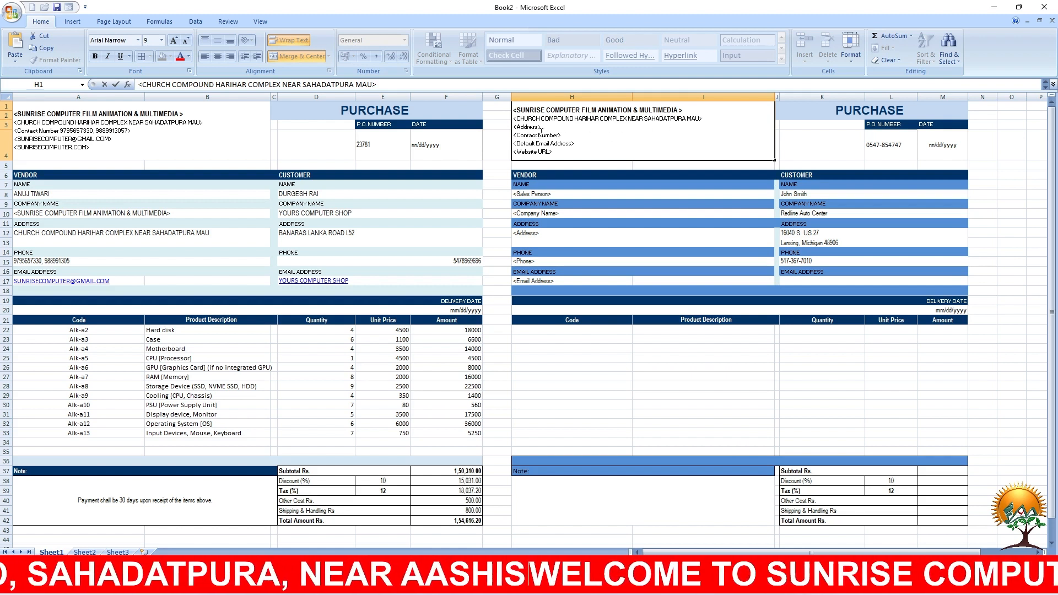
Step: Delete the second Address placeholder from H1 together with its empty line
left_click_drag(543, 129, 469, 130)
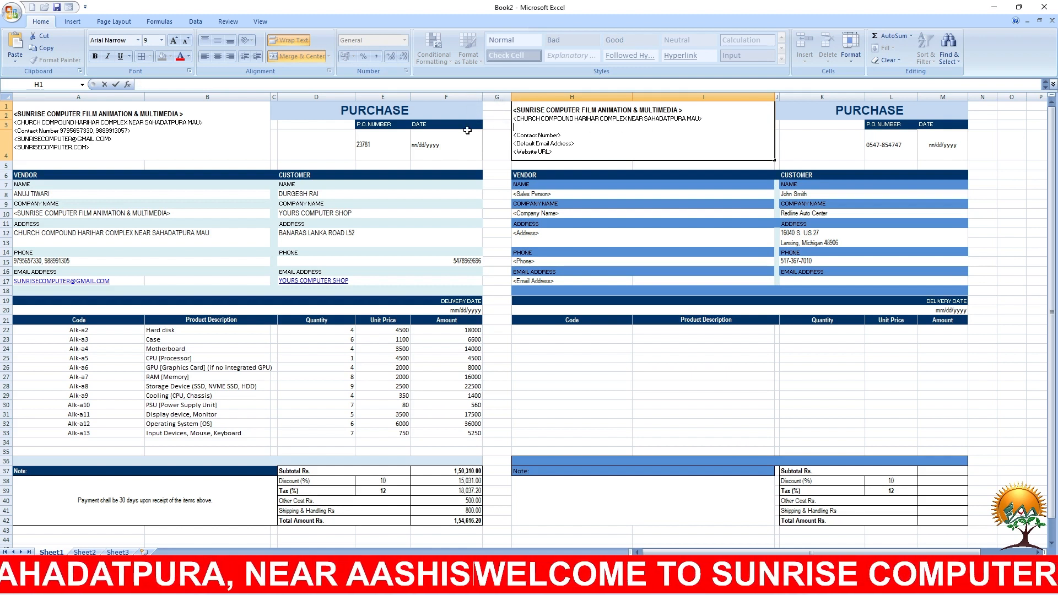
key("BackSpace")
key("BackSpace")
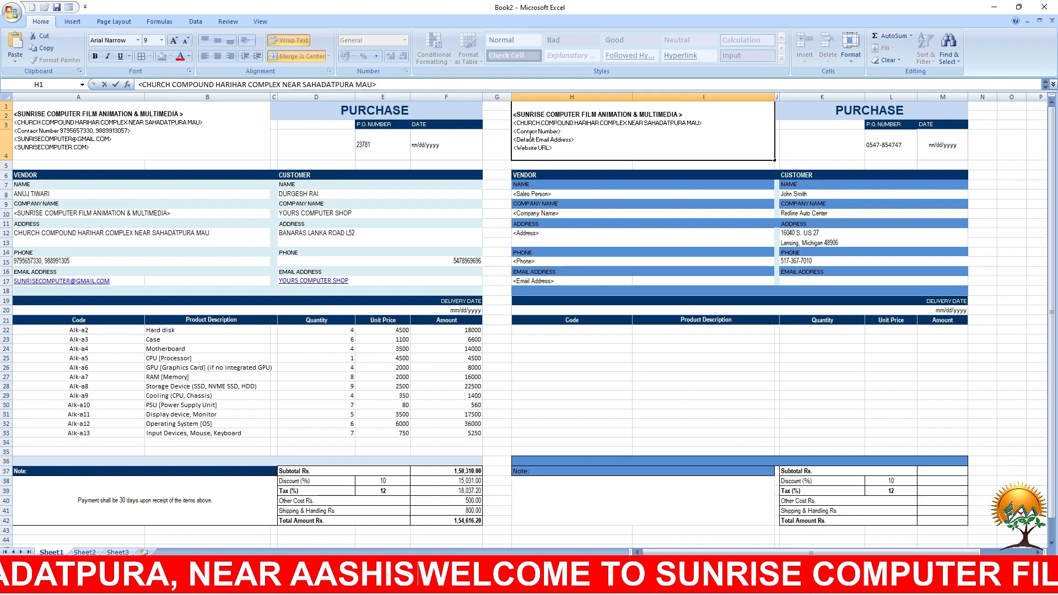
Step: Copy the complete company header block from A1 and paste it over H1
left_click(130, 131)
key("ctrl+c")
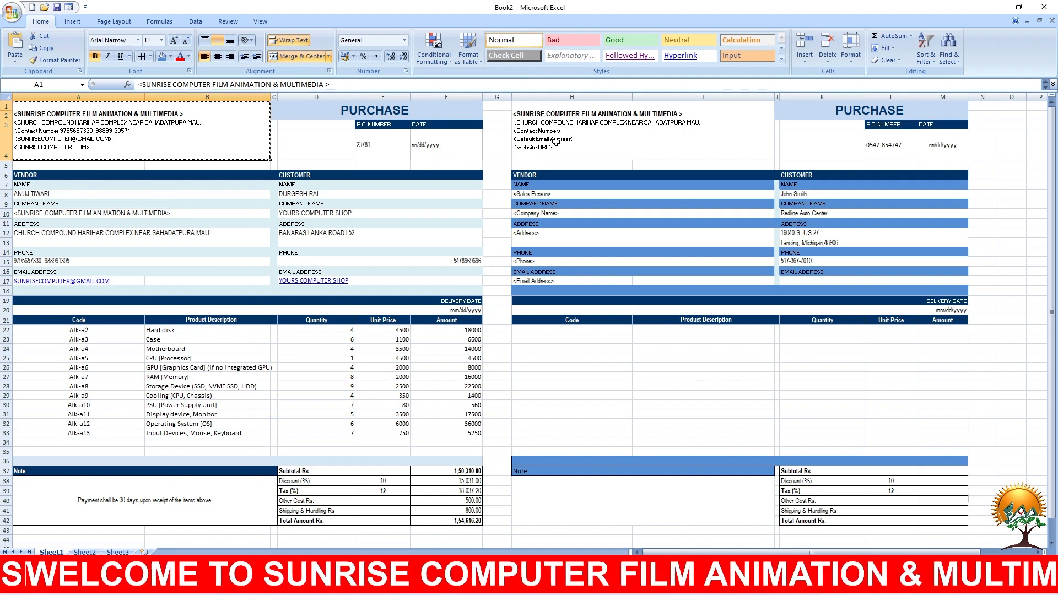
left_click(556, 141)
key("ctrl+v")
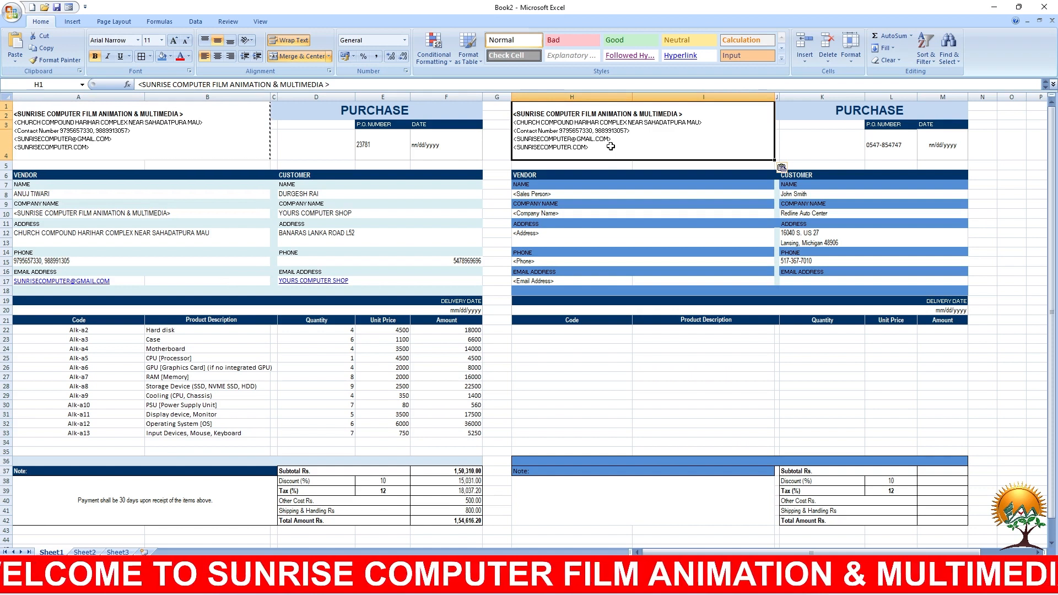
left_click(608, 349)
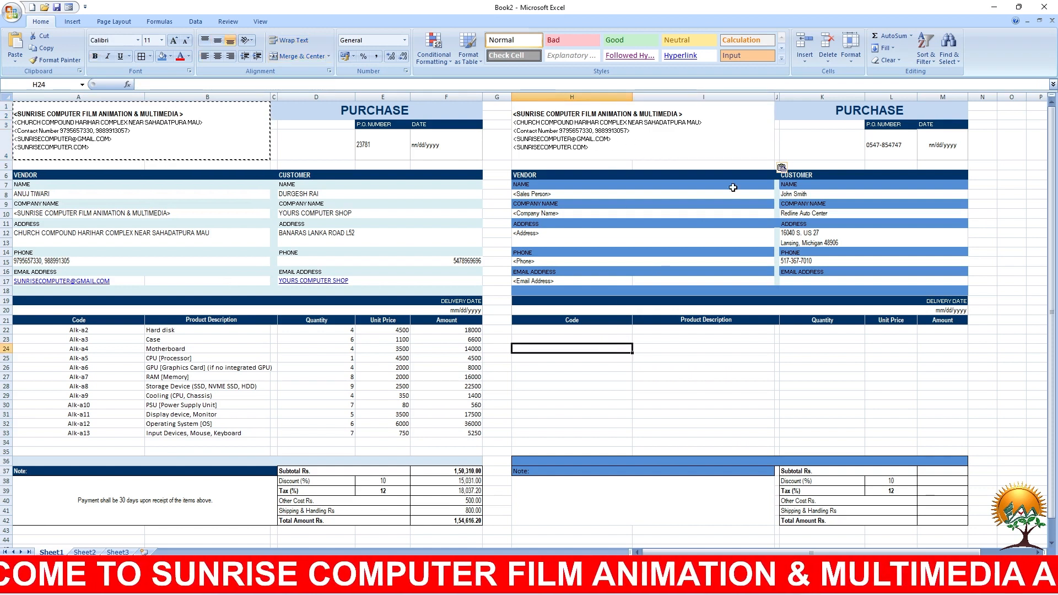
left_click(802, 149)
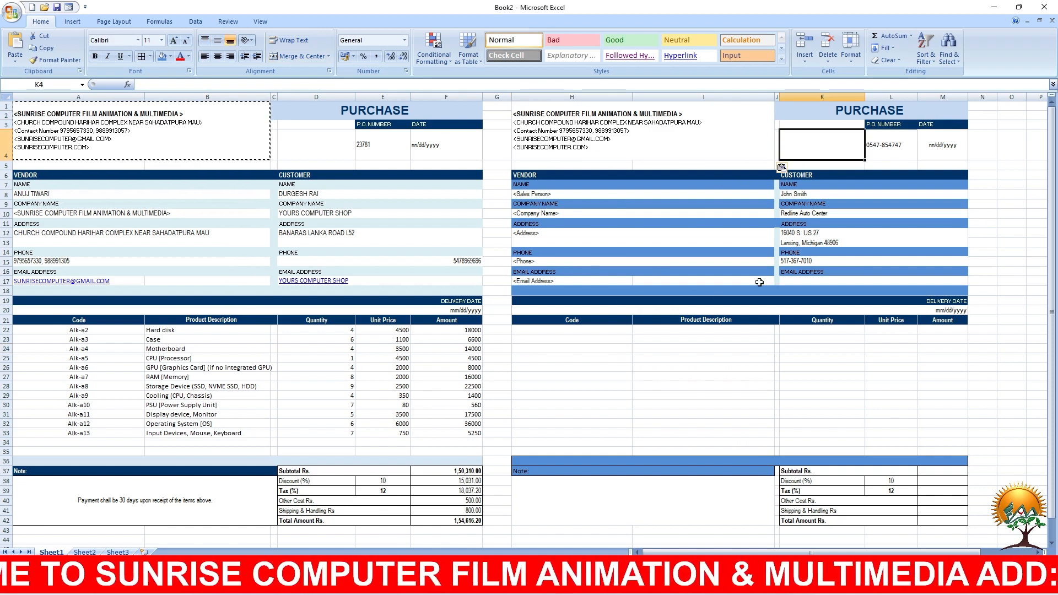
Step: Copy the vendor's name from A8 over the Sales Person placeholder in H8
left_click(545, 192)
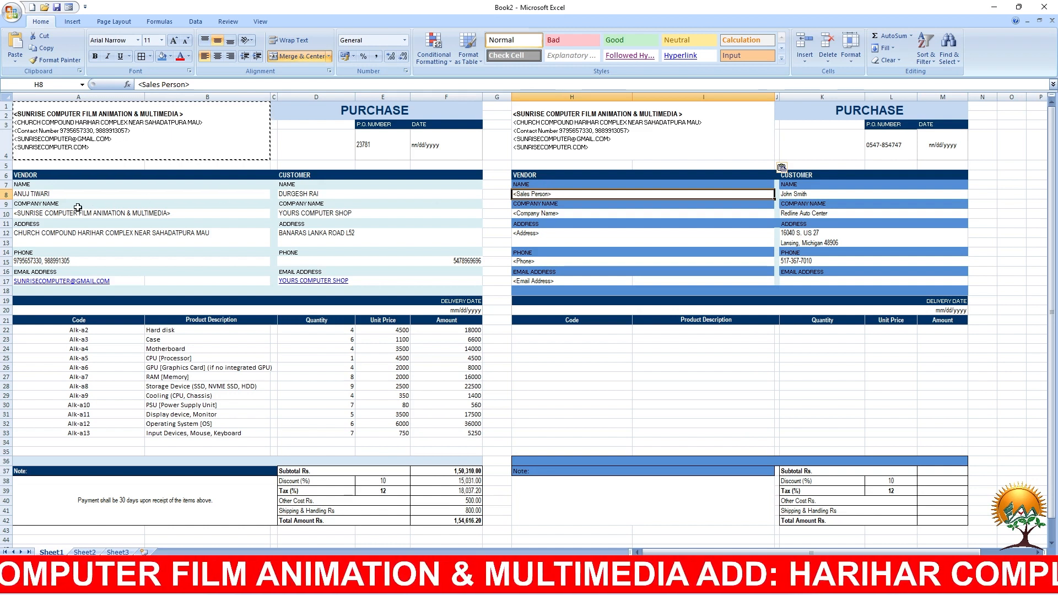
left_click(42, 195)
key("ctrl+c")
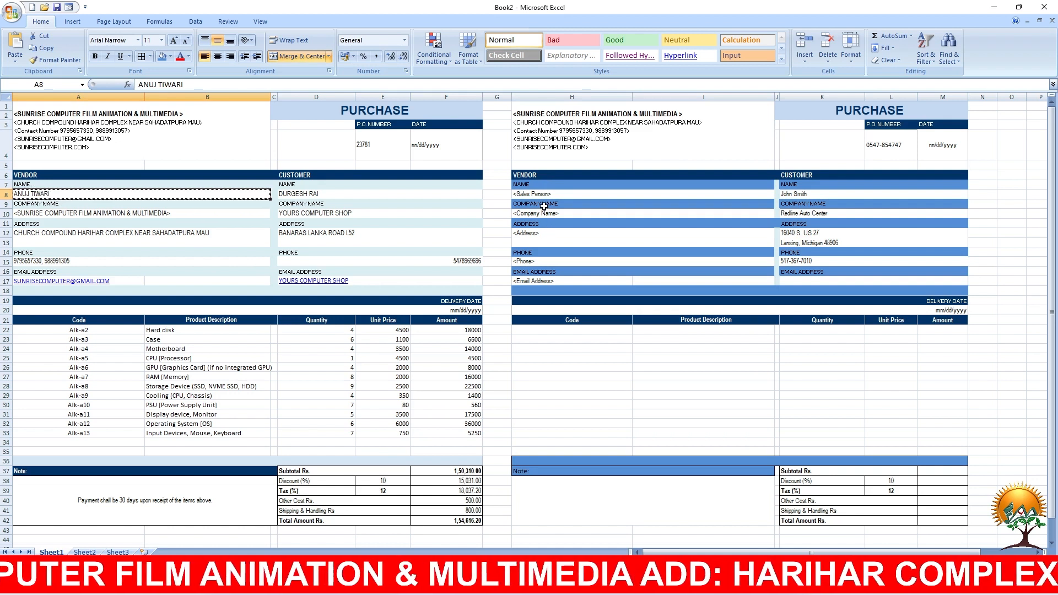
left_click(551, 194)
key("ctrl+v")
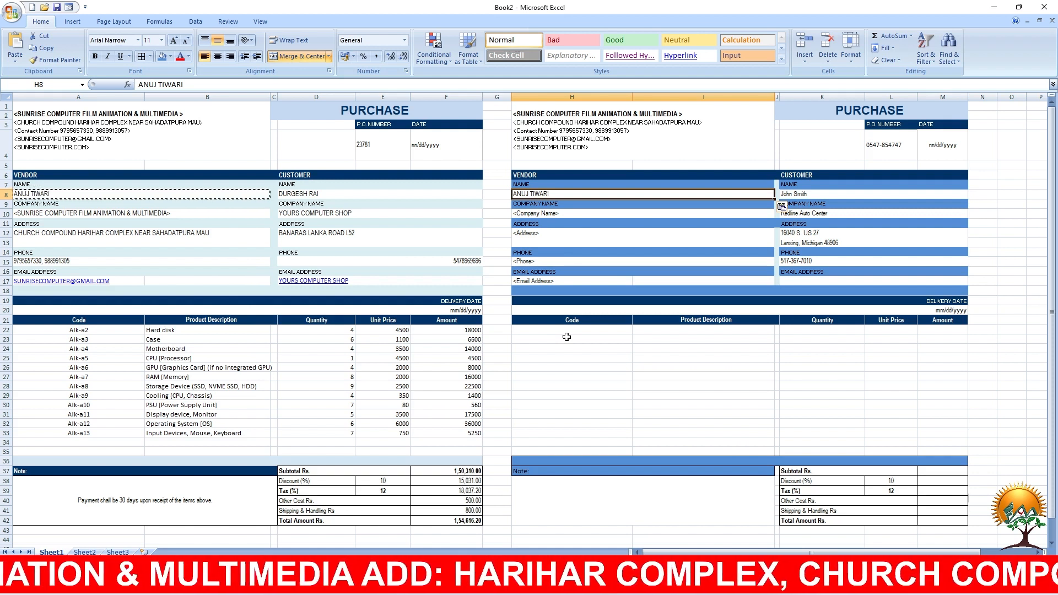
Step: Copy the vendor's company name from A10 over the Company Name placeholder in H10
left_click(549, 212)
left_click(65, 213)
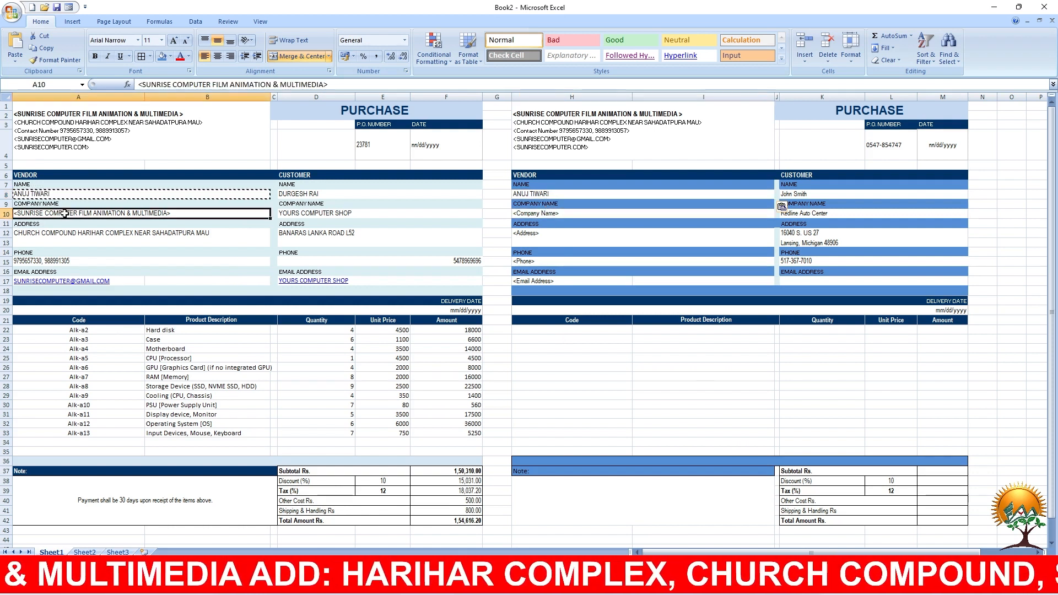
key("ctrl+c")
left_click(529, 216)
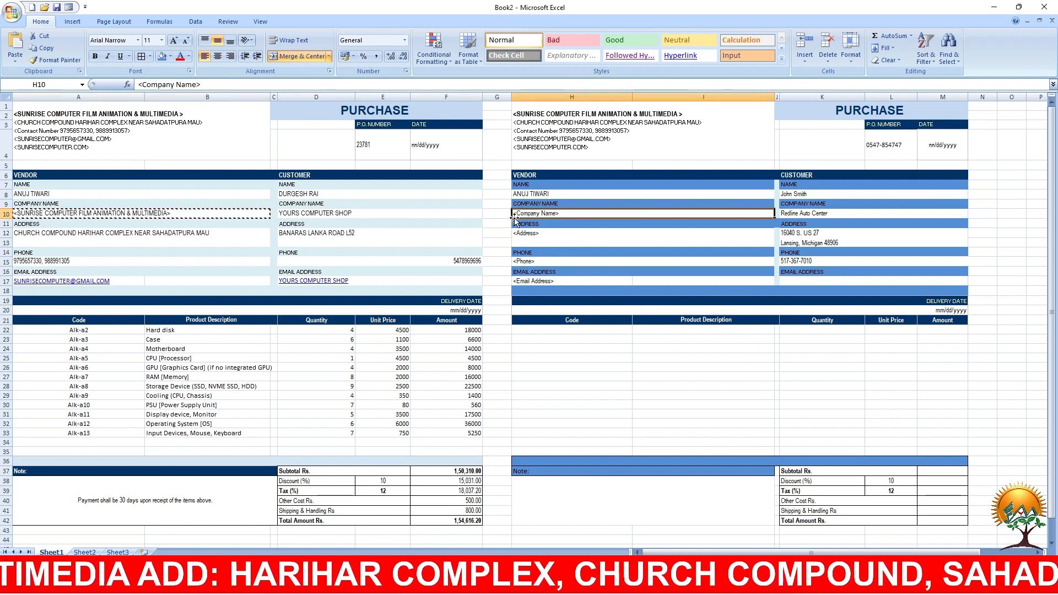
key("ctrl+v")
Step: Copy the vendor's address from A12 over the Address placeholder in H12
left_click(550, 232)
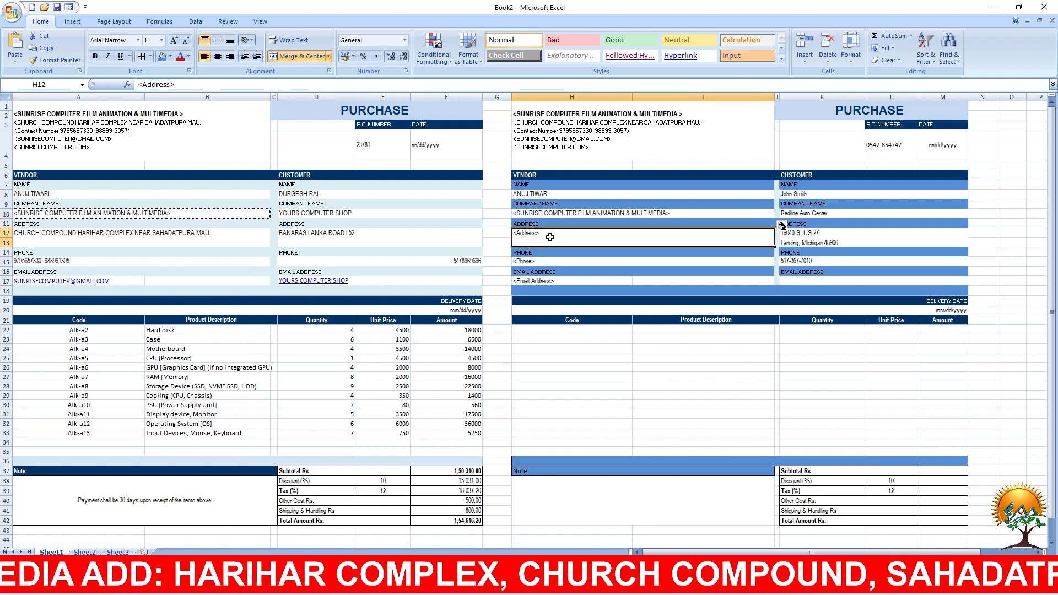
left_click(74, 242)
key("ctrl+c")
left_click(524, 237)
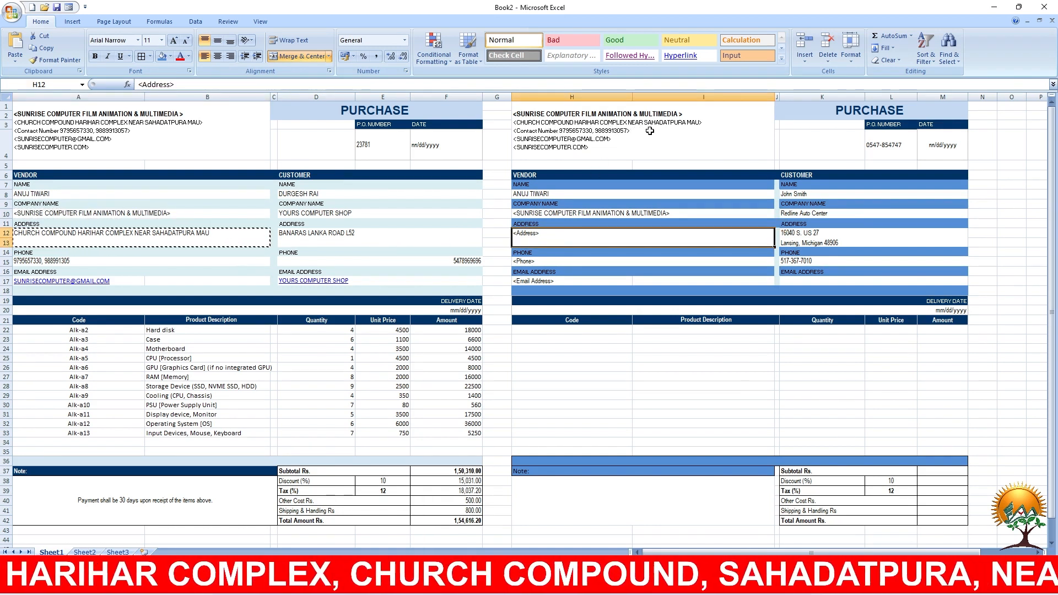
key("ctrl+v")
Step: Copy the vendor's phone numbers from A15 over the Phone placeholder in H15
left_click(568, 262)
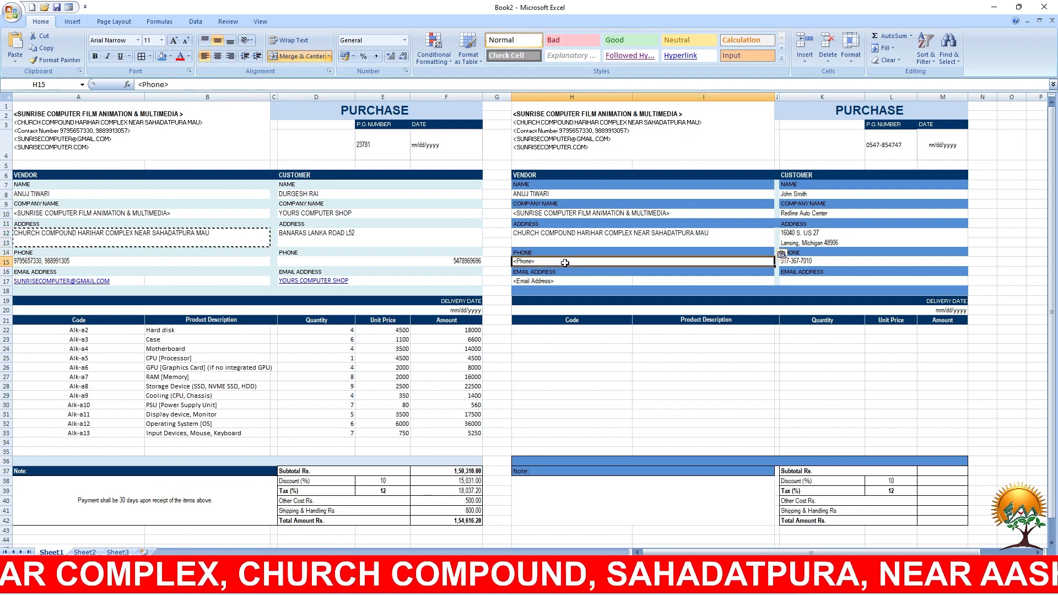
left_click(70, 261)
key("ctrl+c")
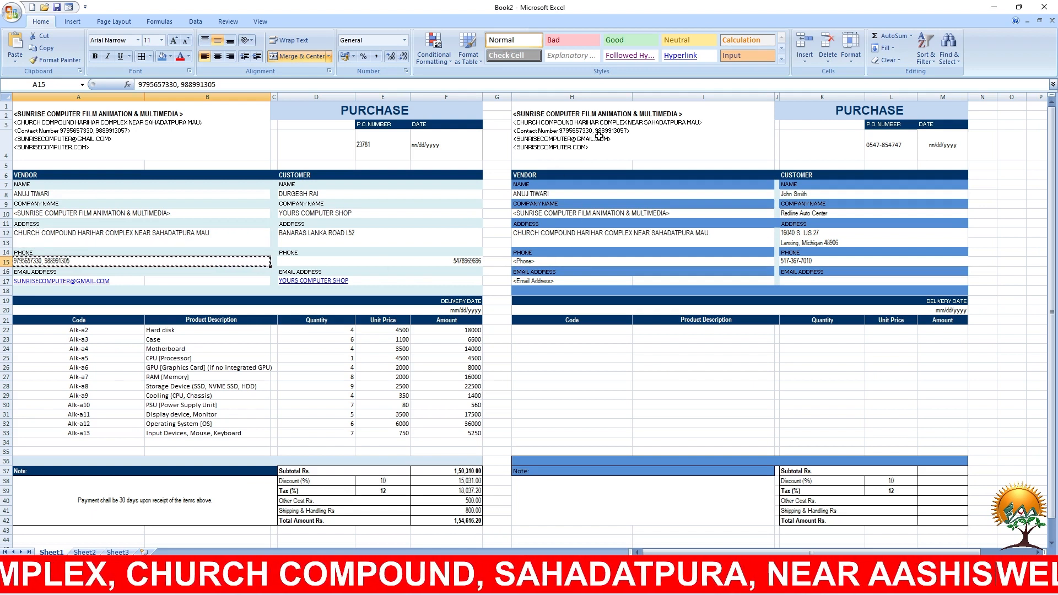
left_click(542, 256)
key("ctrl+v")
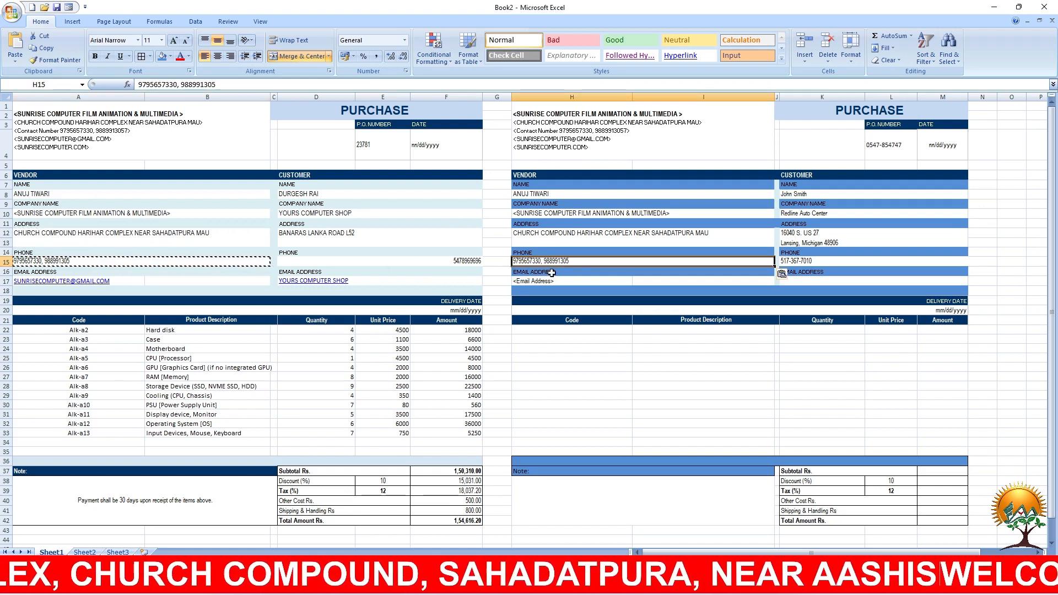
Step: Copy the vendor's e-mail address from A17 over the Email Address placeholder in H17
left_click(544, 282)
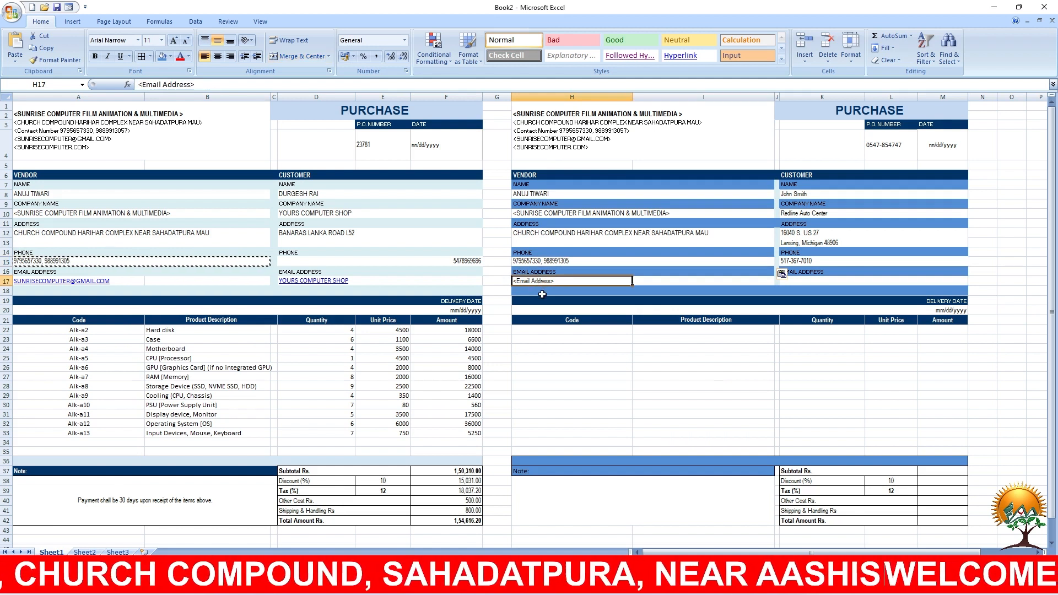
left_click(131, 282)
key("ctrl+c")
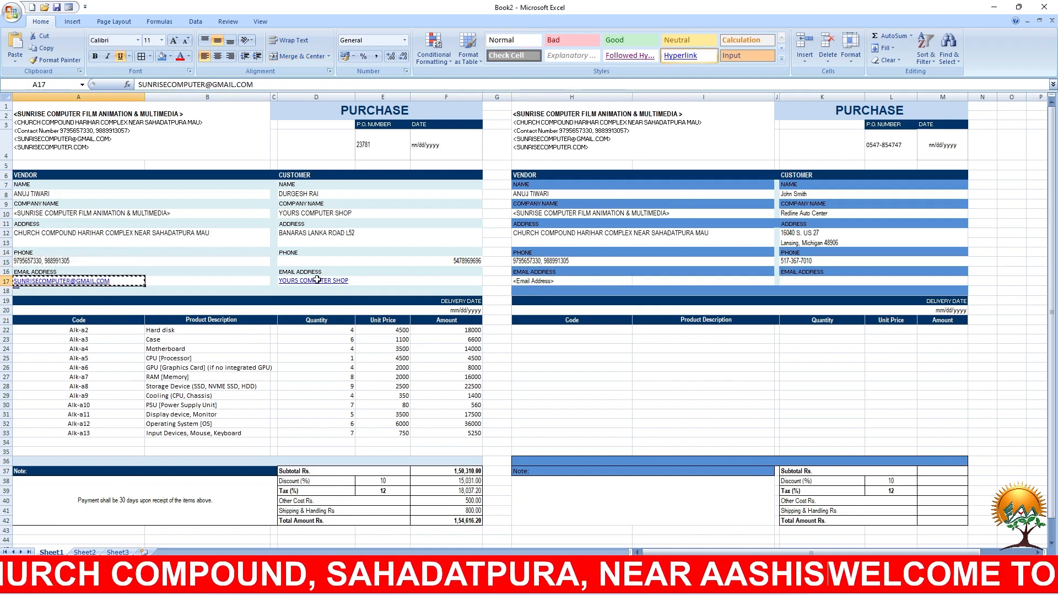
left_click(539, 283)
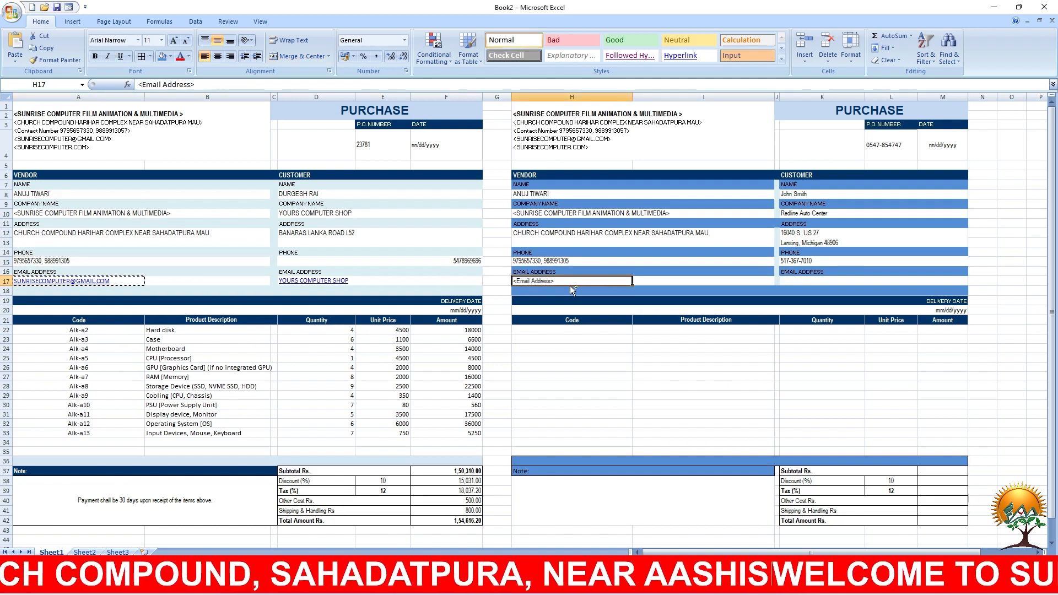
key("ctrl+v")
left_click(690, 281)
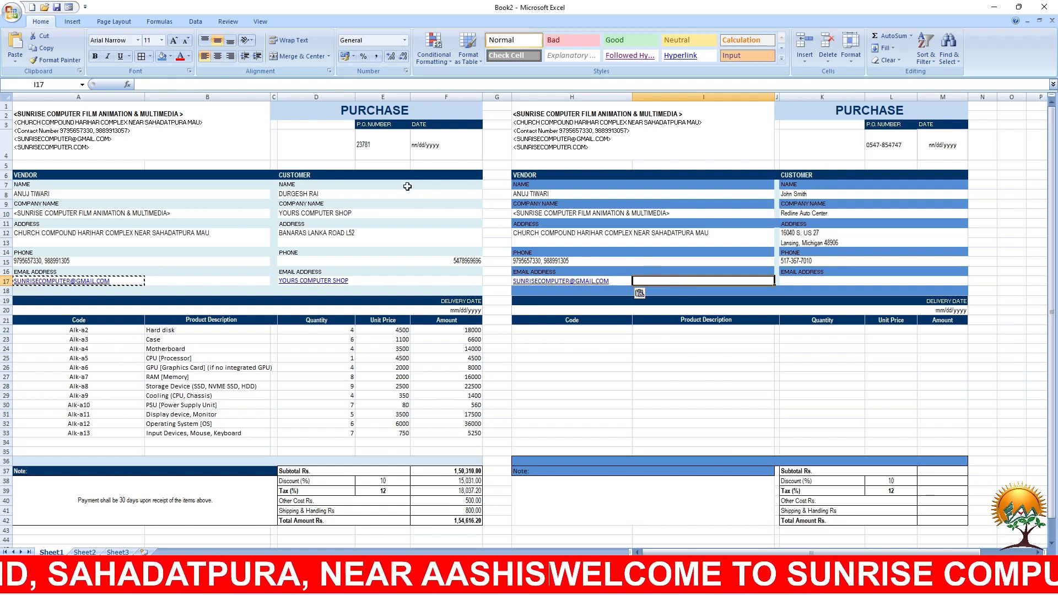
Step: Copy the customer's name from D8 into the customer name cell K8 of the second purchase form
left_click(340, 196)
key("ctrl+c")
left_click(814, 194)
key("ctrl+v")
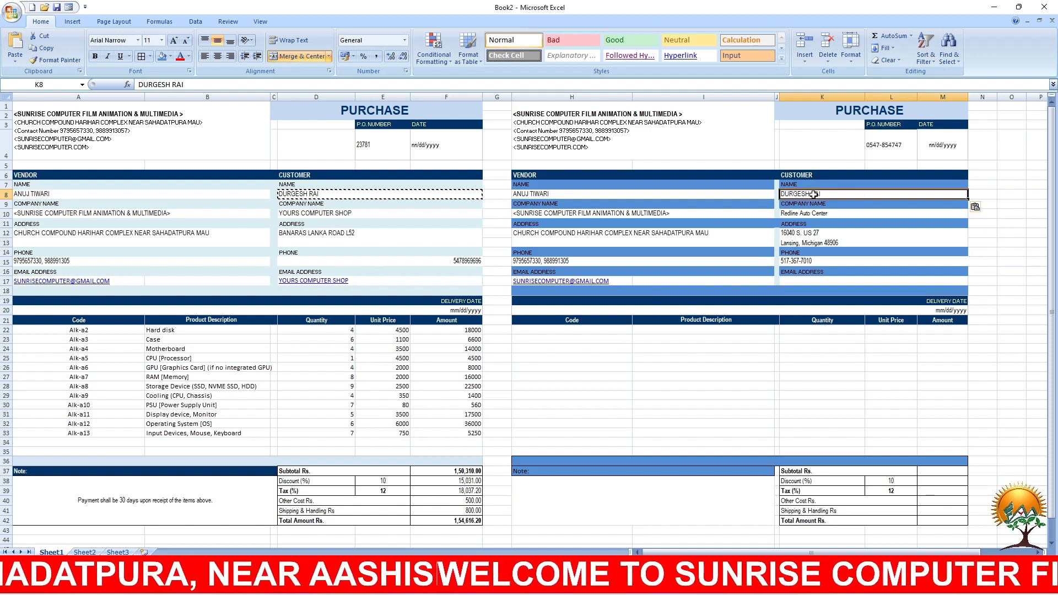
Step: Replace the customer's company name in K10 with YOURS COMPUTER SHOP copied from D10
left_click(829, 215)
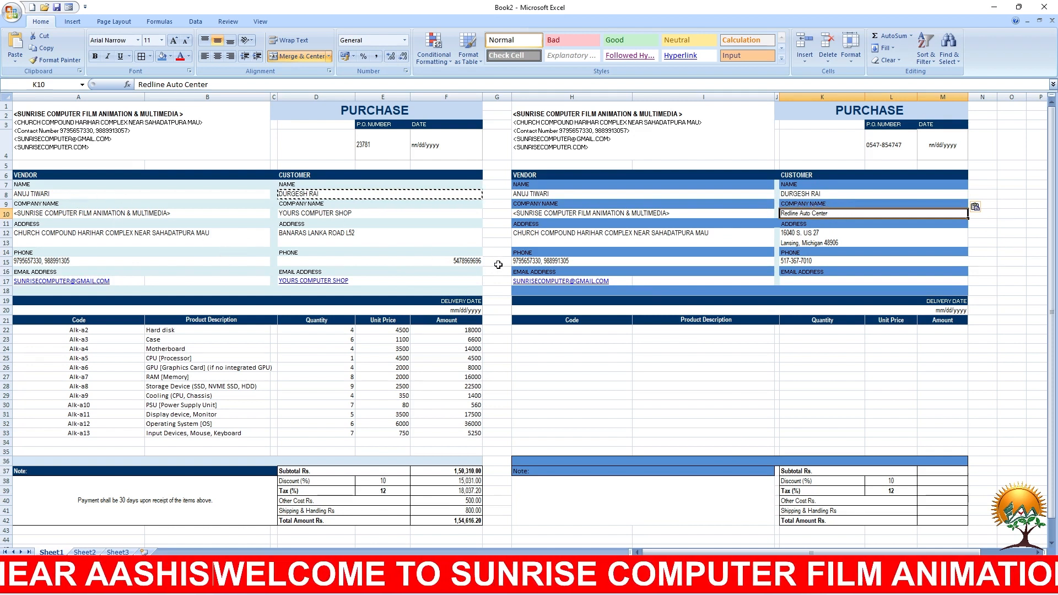
left_click(303, 215)
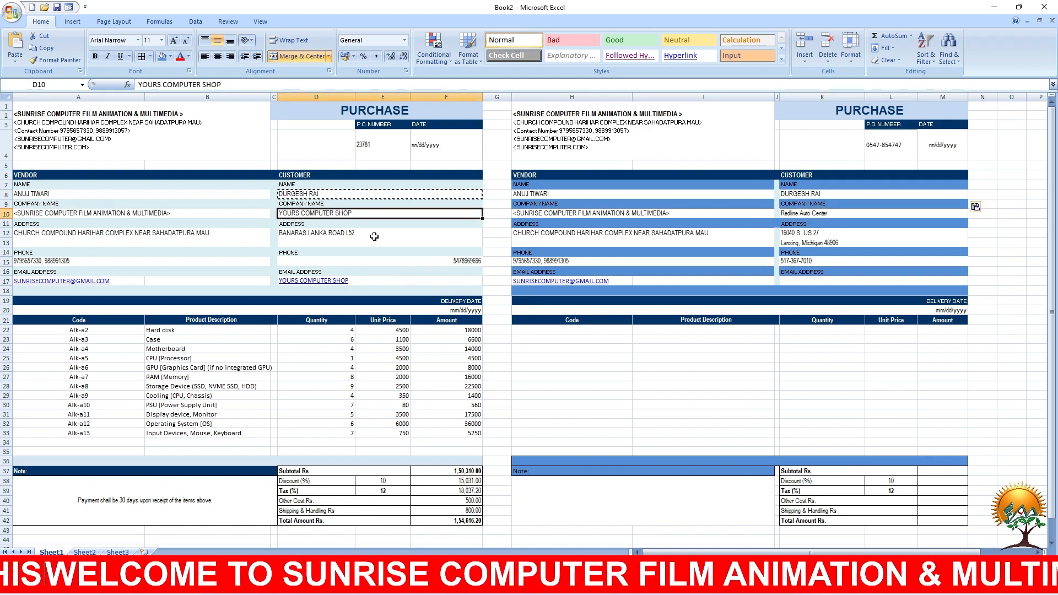
key("ctrl+c")
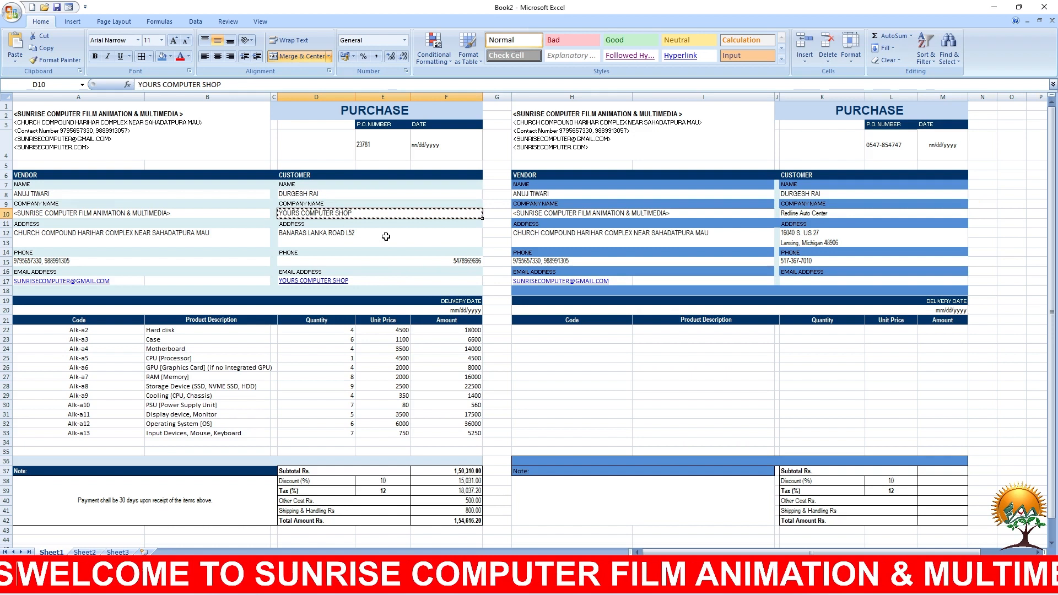
left_click(828, 214)
key("ctrl+v")
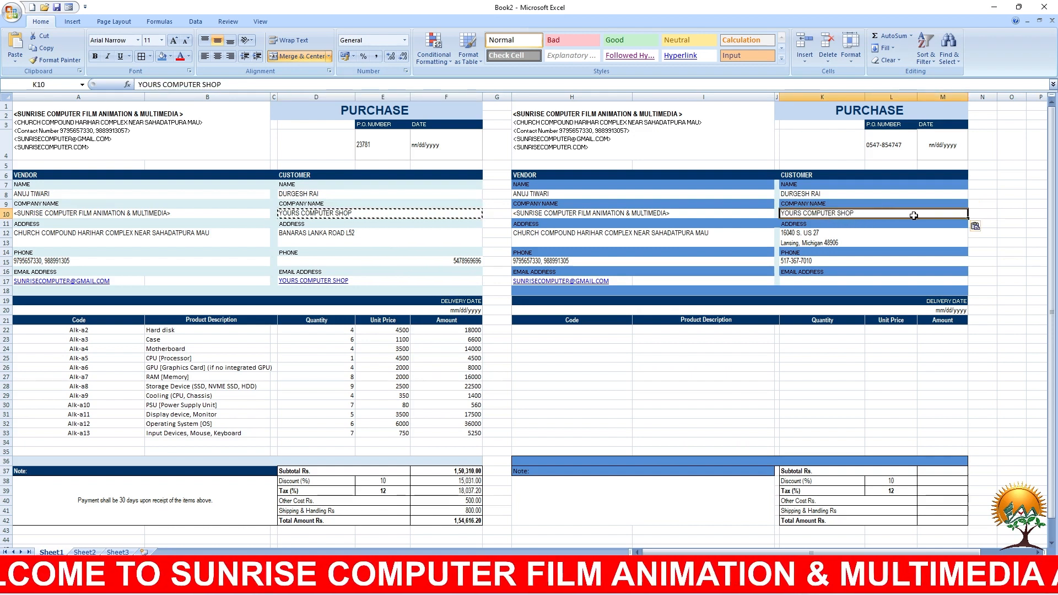
Step: Replace the customer's address in K12 of the second purchase form with the address copied from D12
double_click(843, 236)
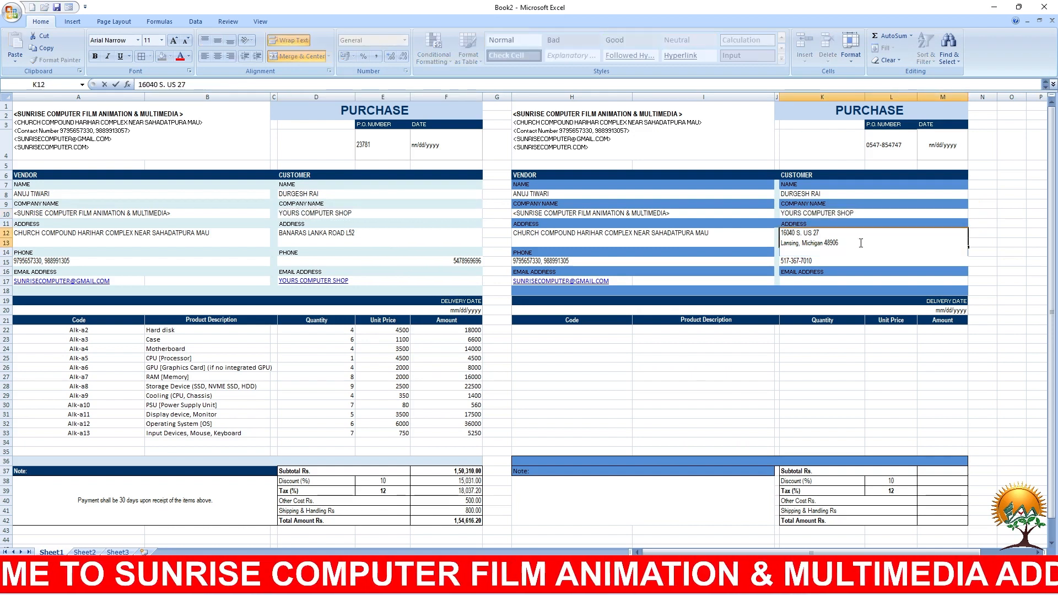
left_click(848, 213)
left_click(818, 240)
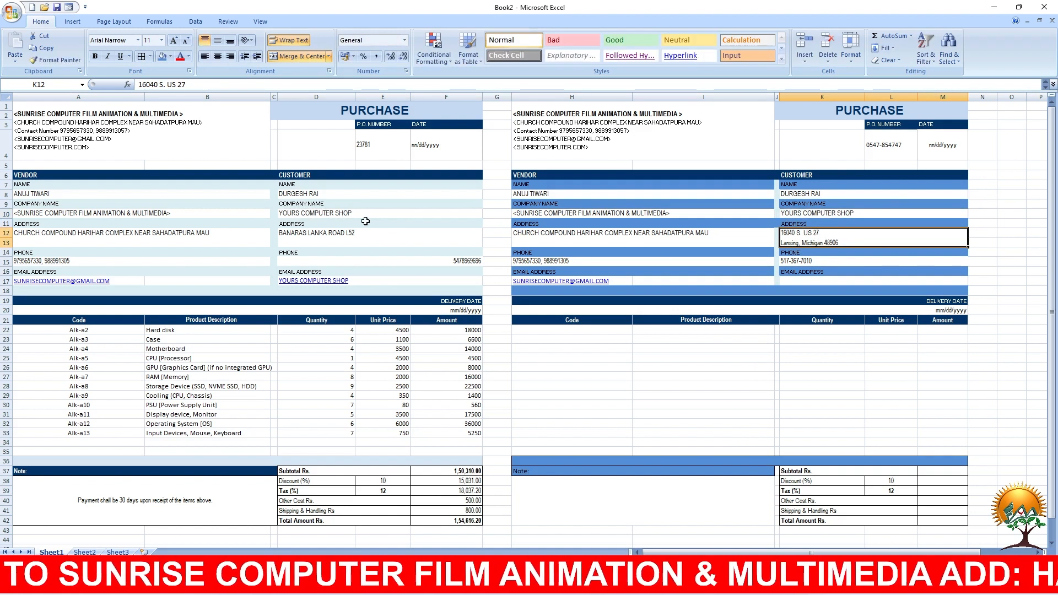
left_click(287, 235)
key("ctrl+c")
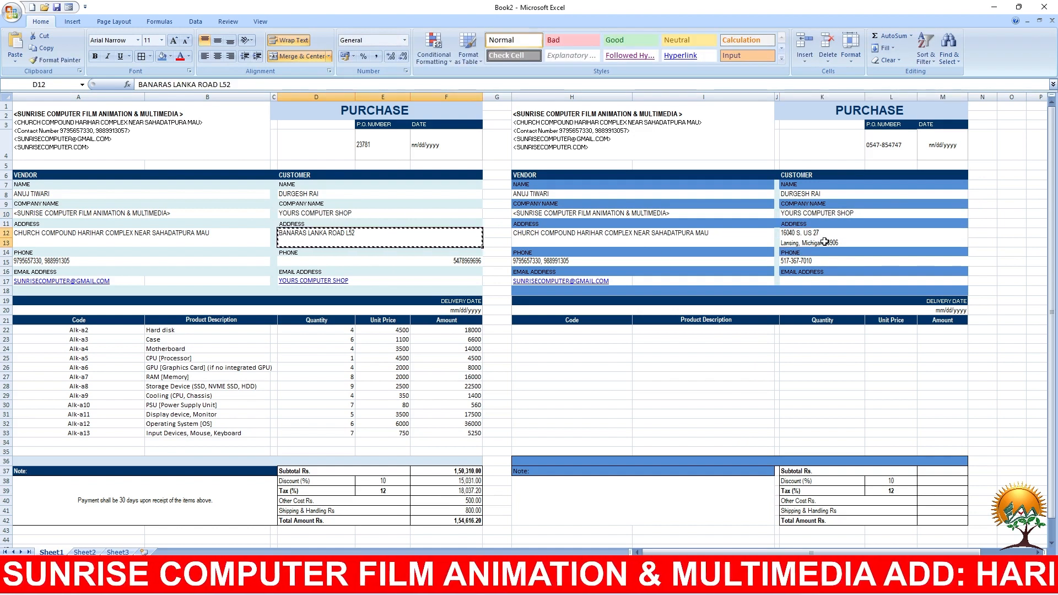
left_click(816, 244)
key("ctrl+v")
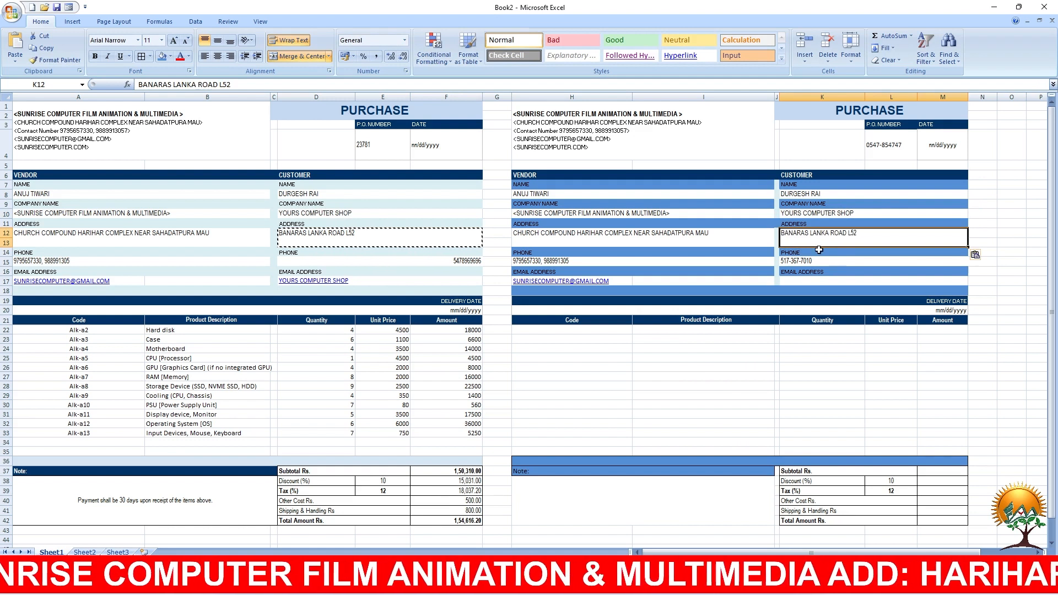
Step: Replace the customer's phone number in K15 with the one copied from D15 and left-align it
left_click(829, 262)
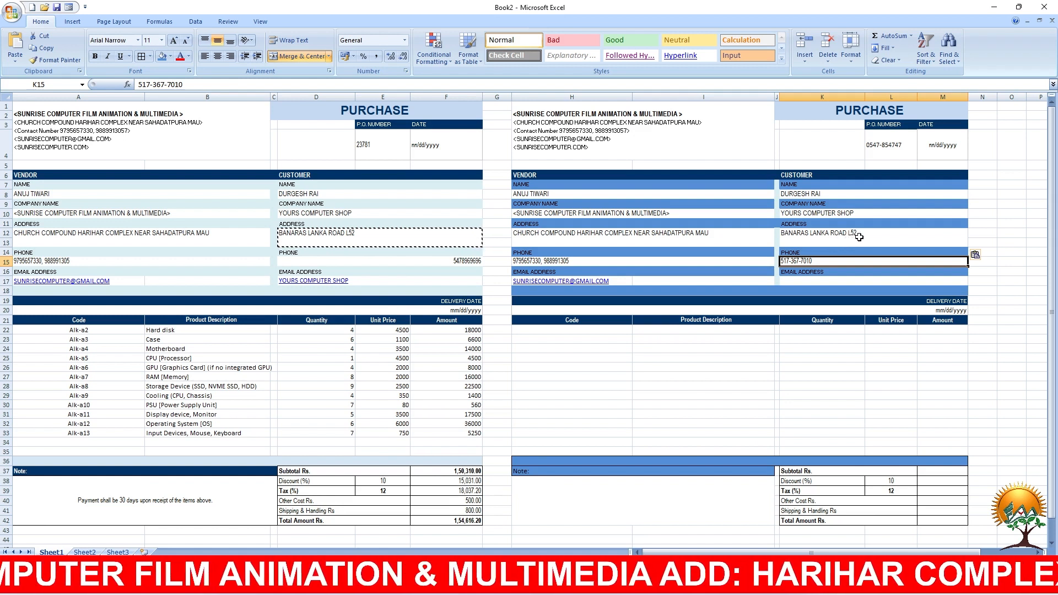
left_click(328, 258)
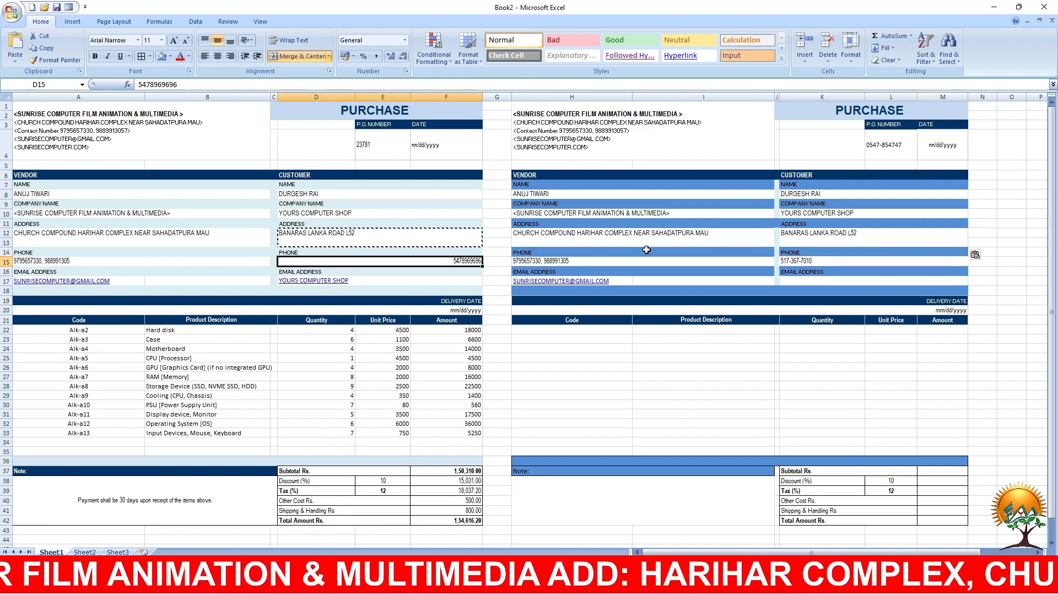
key("ctrl+c")
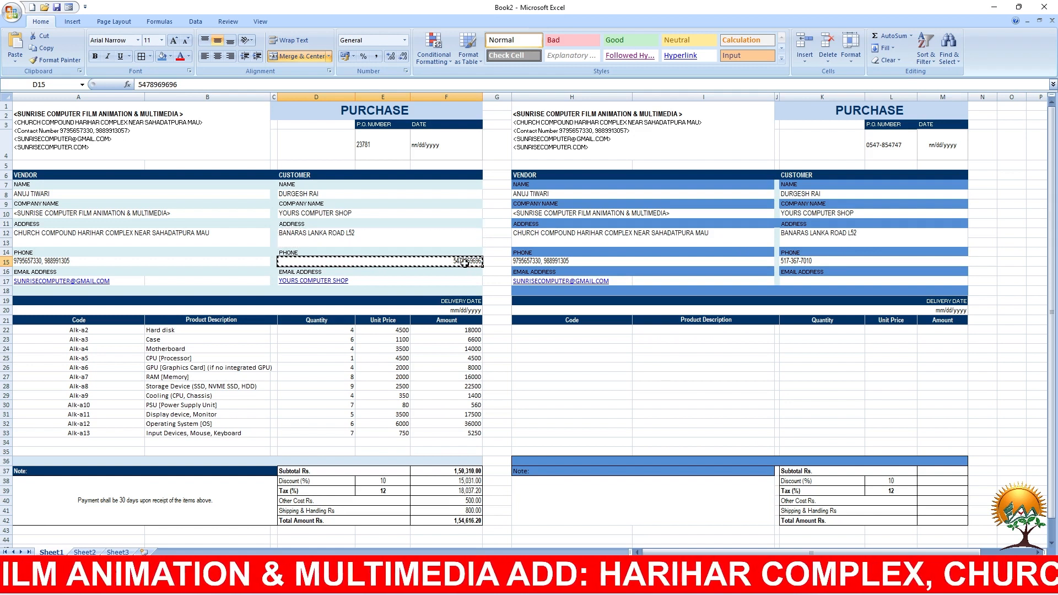
left_click(795, 260)
key("ctrl+v")
left_click(874, 273)
left_click(848, 263)
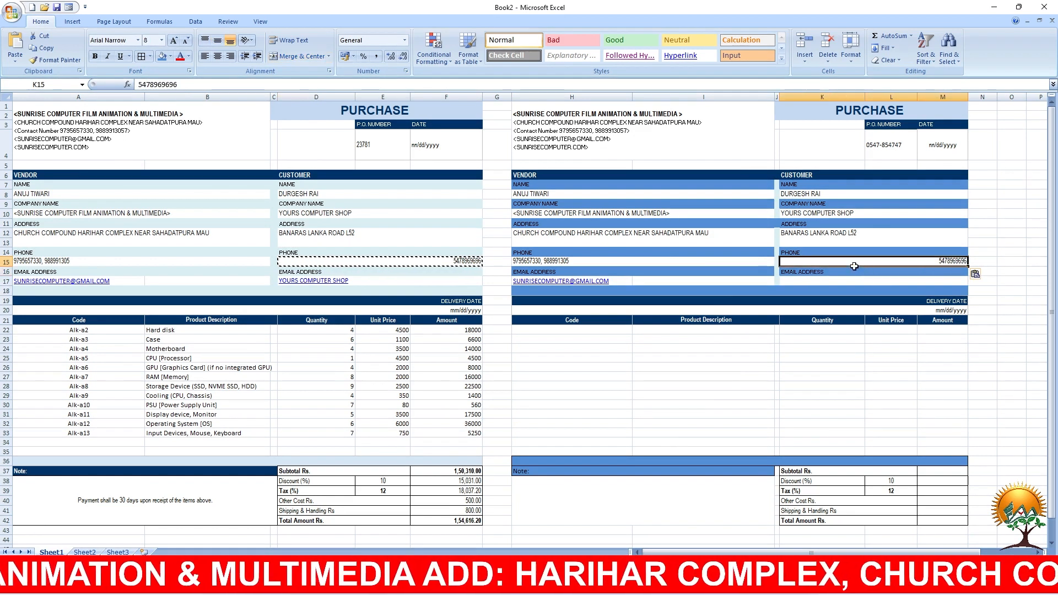
left_click(204, 56)
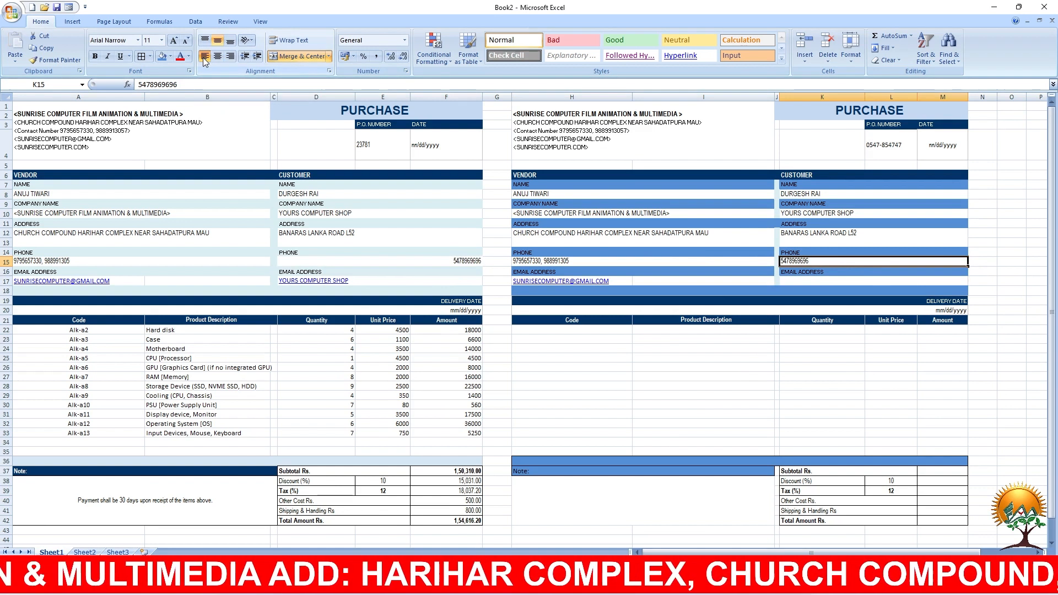
Step: Copy the customer's email address entry YOURS COMPUTER SHOP from D17 into K17 of the second form
left_click(574, 282)
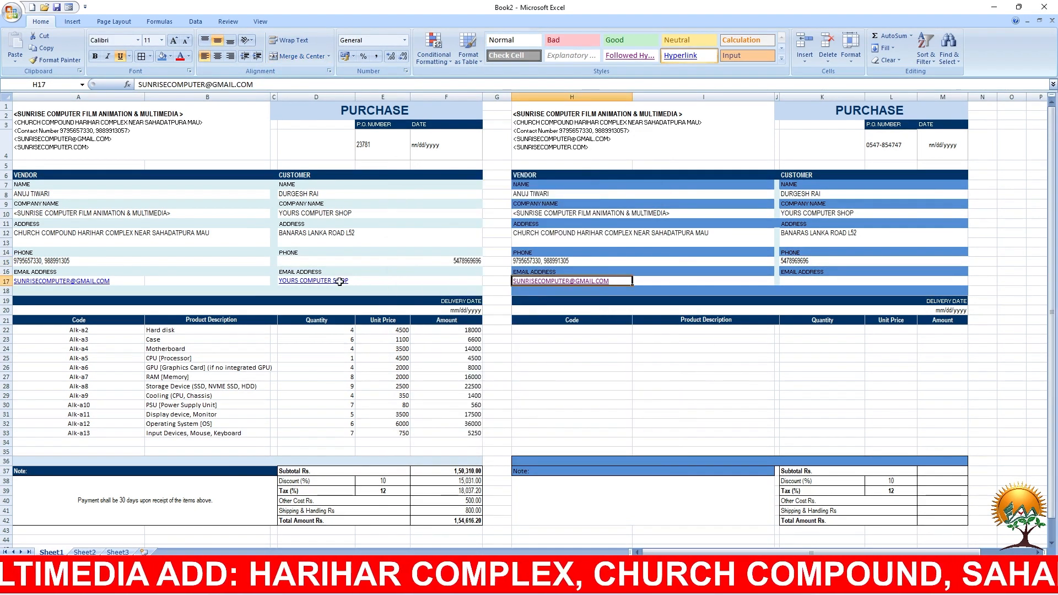
left_click(315, 282)
key("ctrl+c")
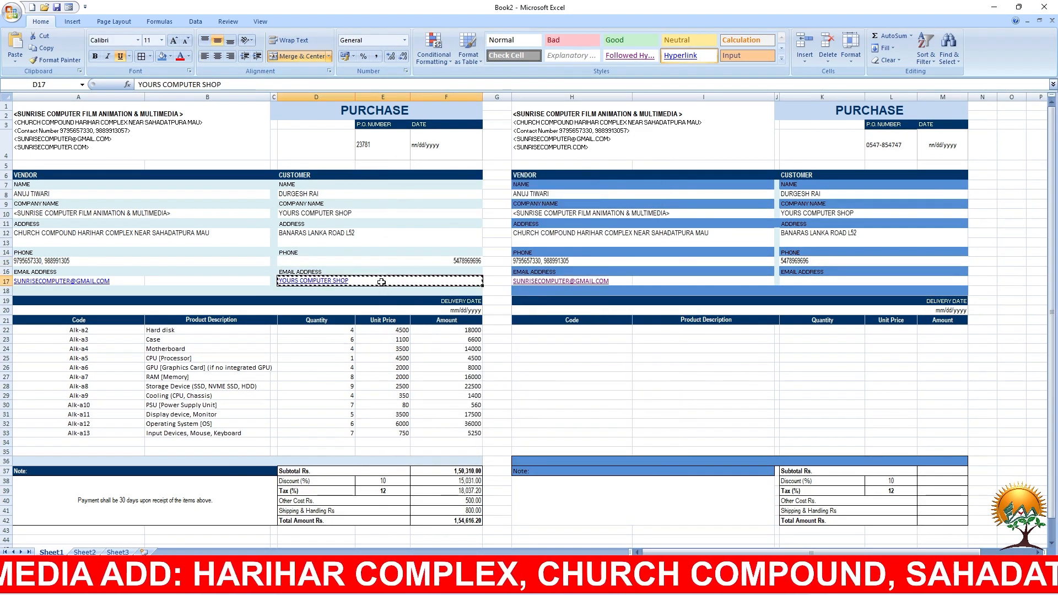
left_click(803, 282)
key("ctrl+v")
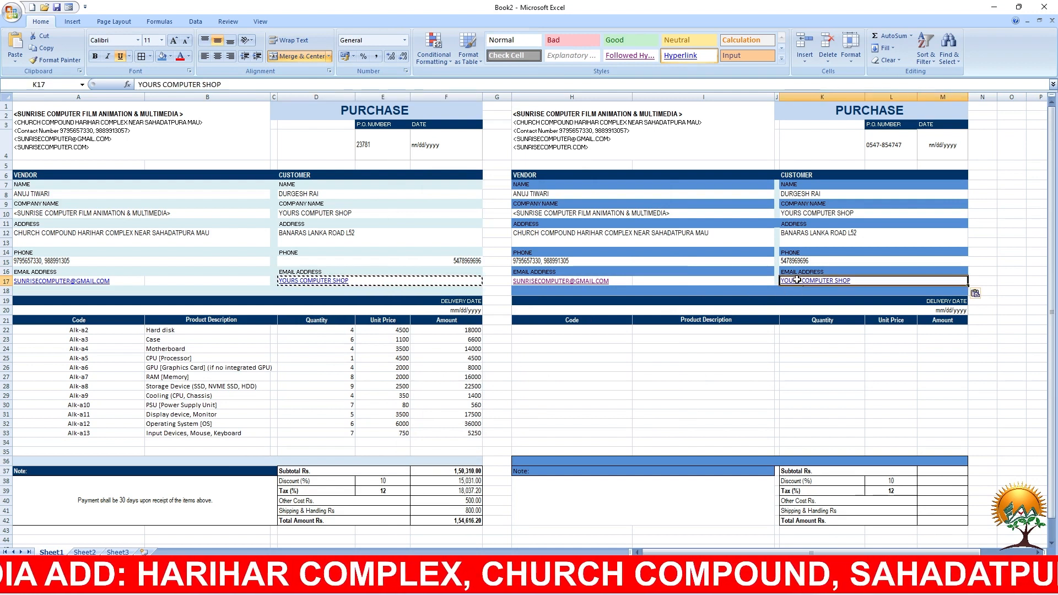
left_click(777, 339)
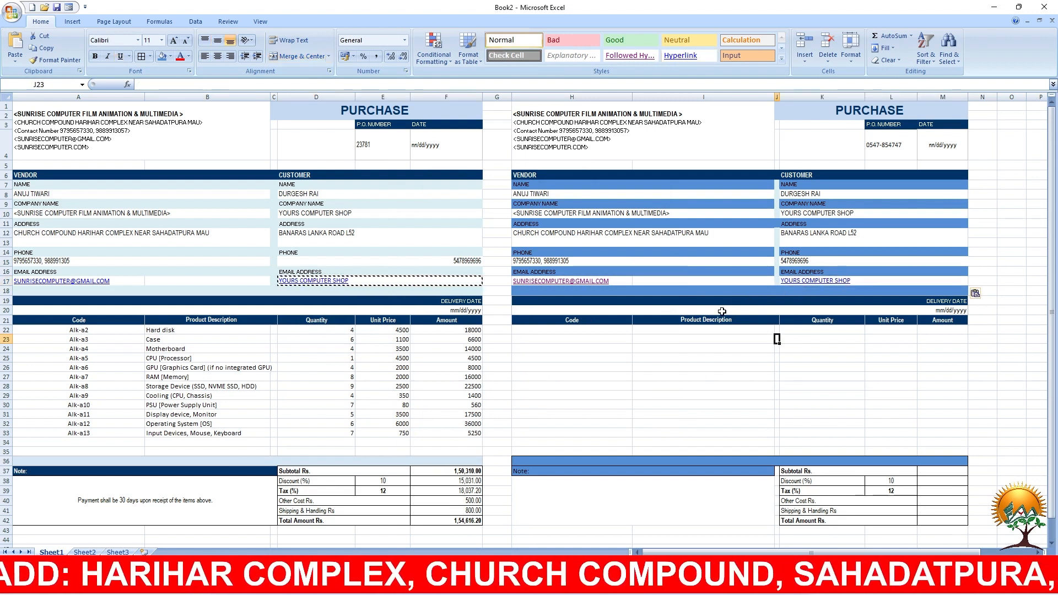
left_click(650, 376)
key("Escape")
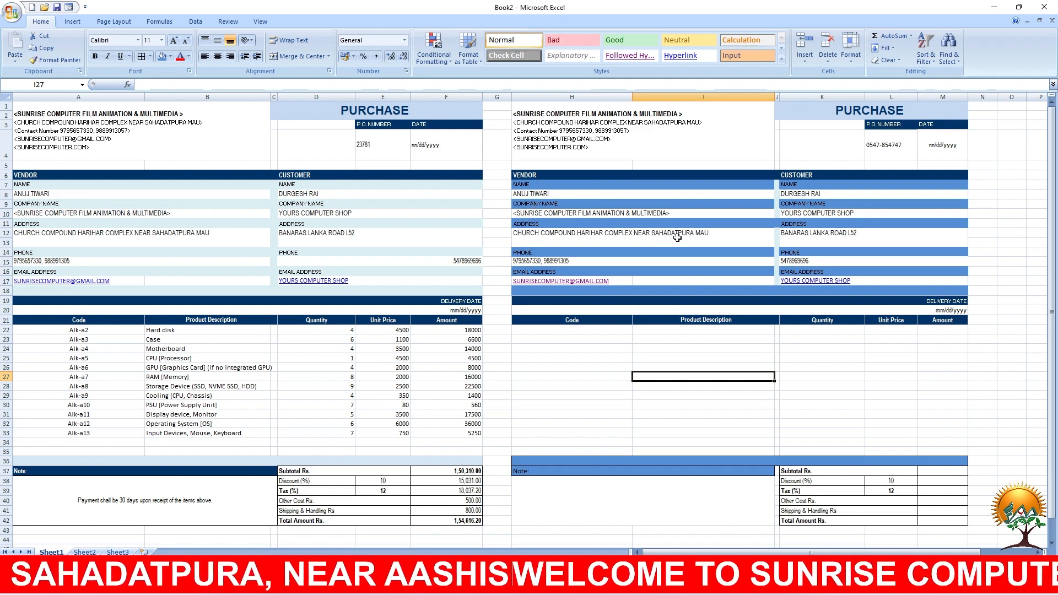
Step: Enter the product code ALK-a2 centred in H22 and fill the code series down to H32
left_click(572, 328)
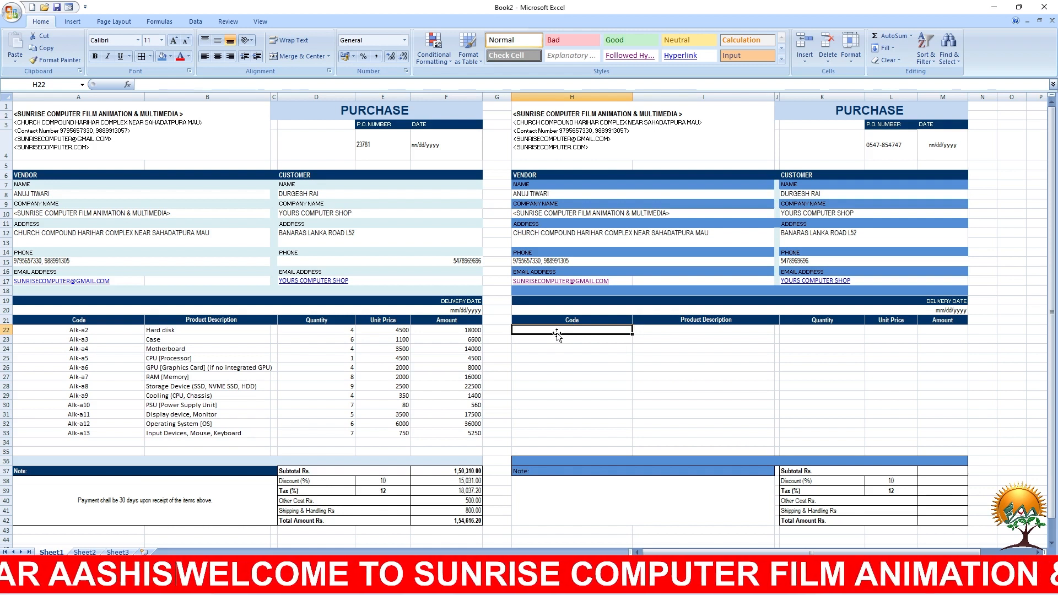
type("A")
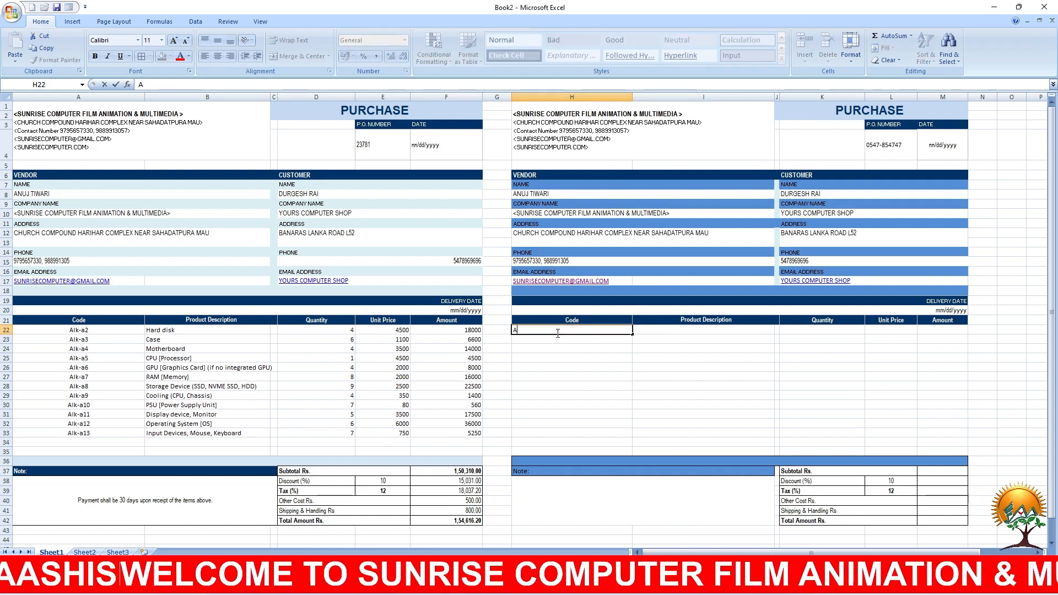
type("LK-a2")
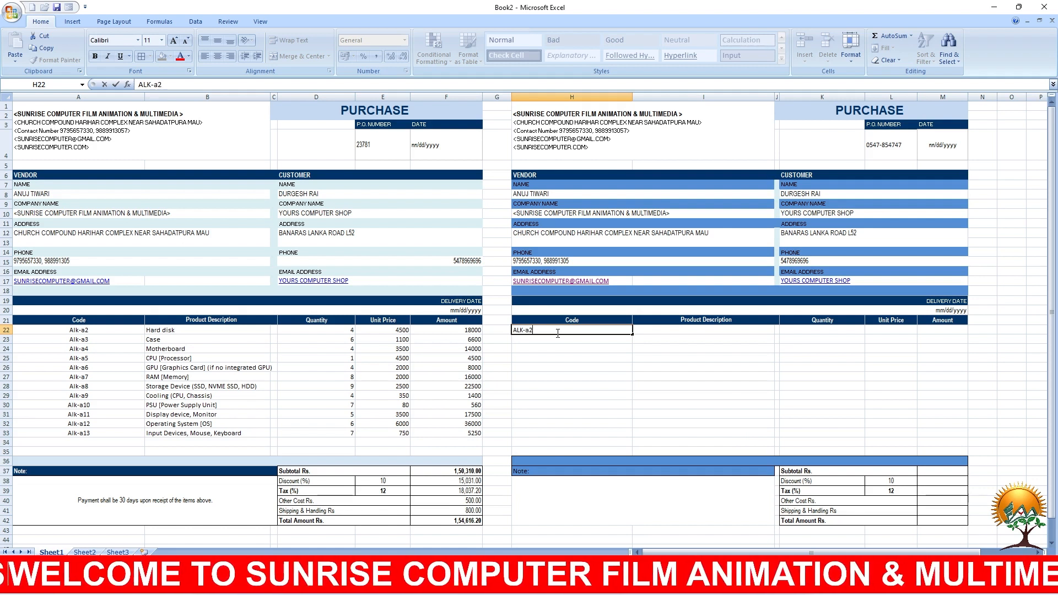
key("Return")
left_click(590, 329)
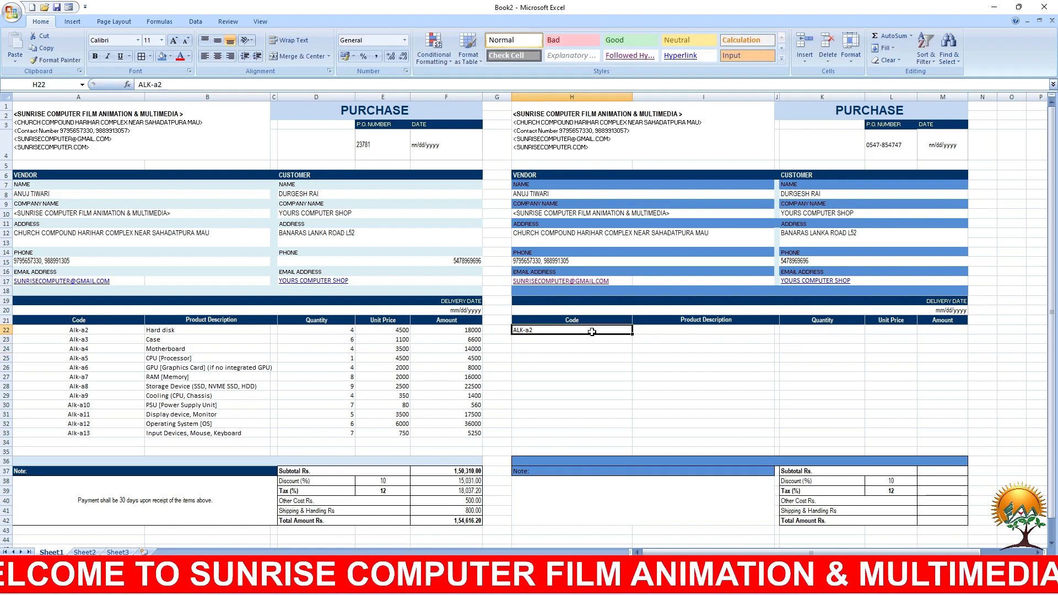
left_click(217, 56)
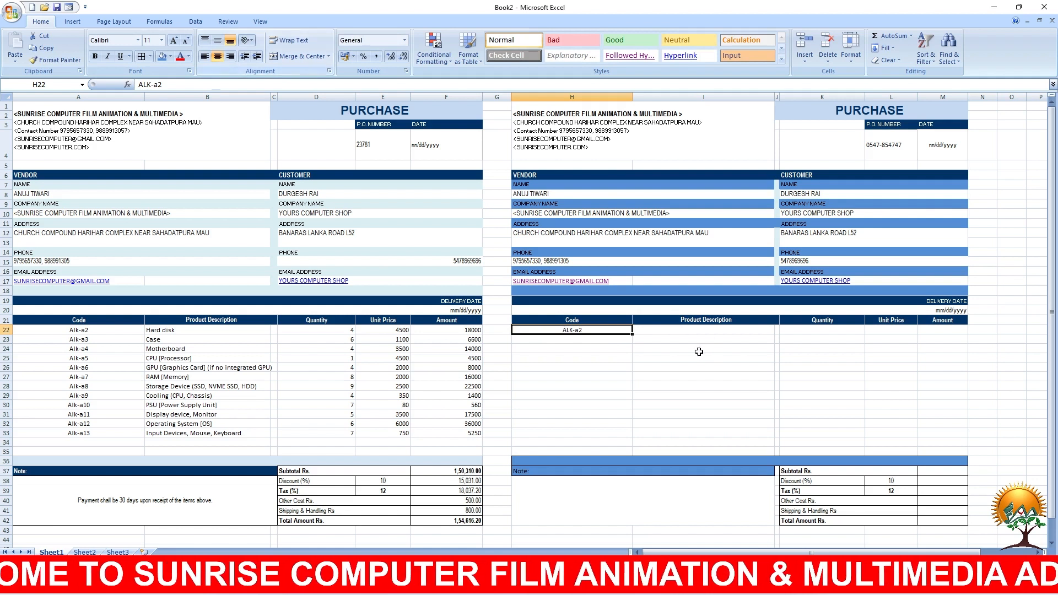
left_click_drag(634, 335, 632, 428)
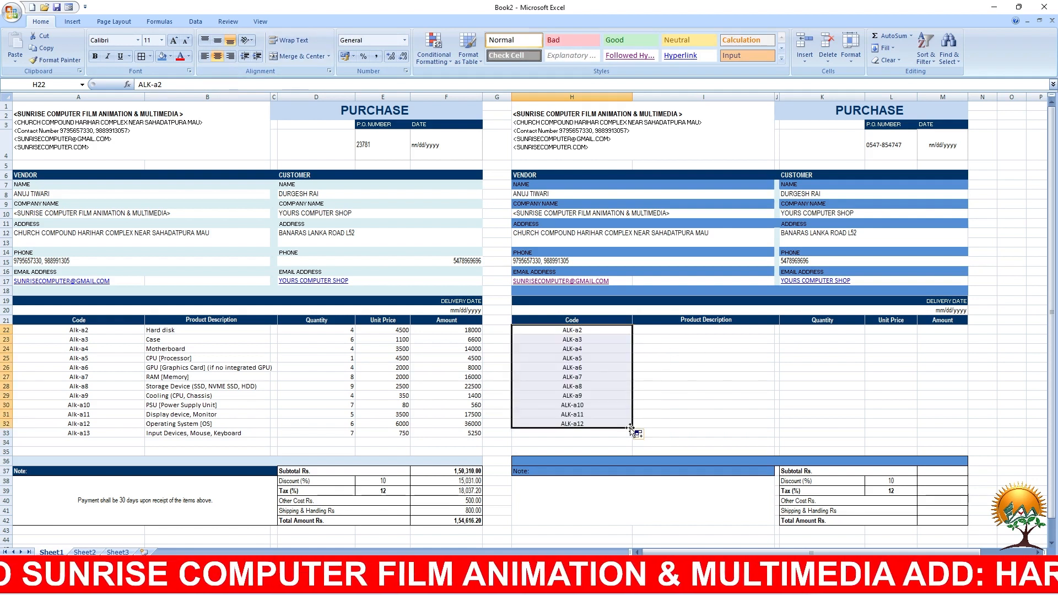
left_click(587, 359)
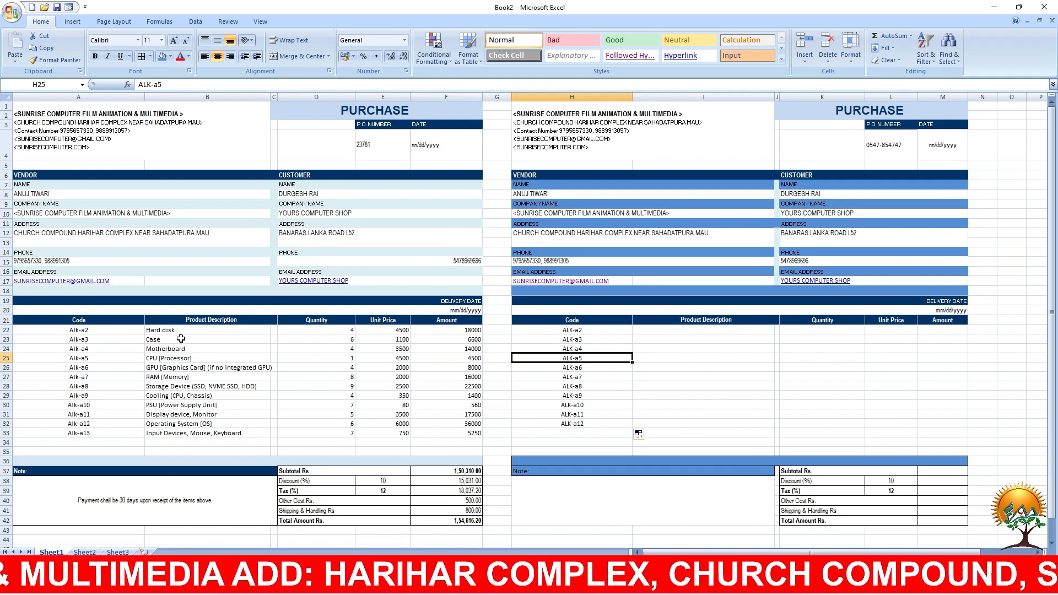
Step: Copy the product descriptions from B22:B33 into the Product Description column of the second form, starting at I22
left_click(688, 337)
left_click(674, 329)
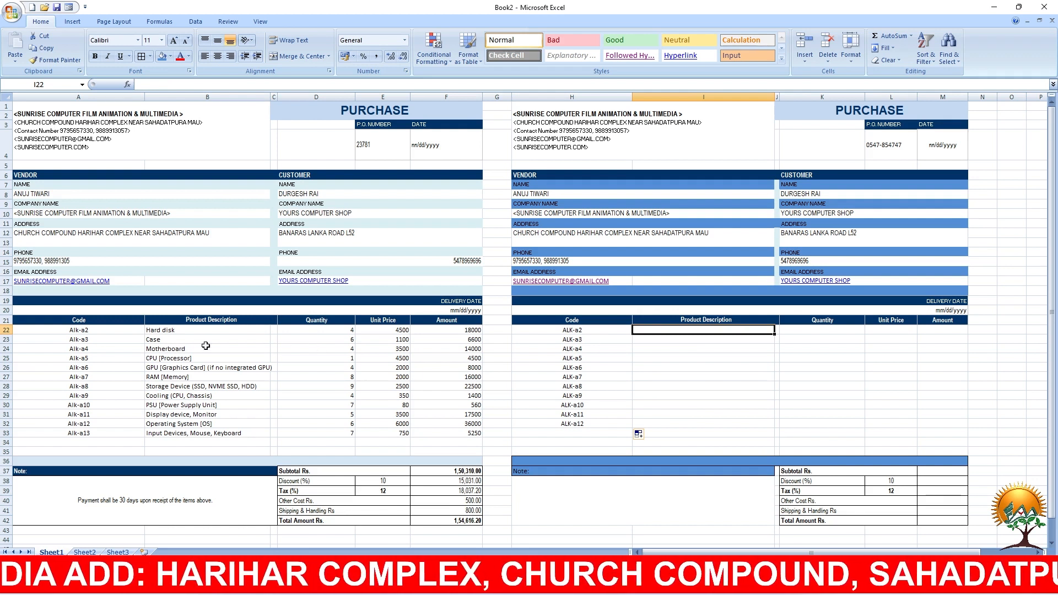
left_click_drag(167, 329, 182, 434)
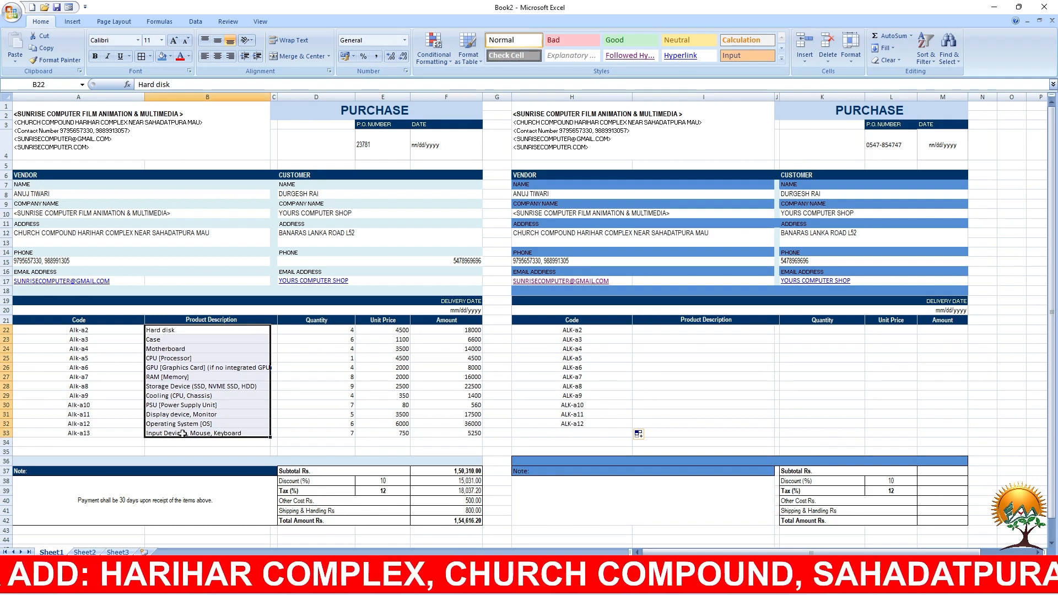
key("ctrl+c")
left_click_drag(700, 329, 693, 424)
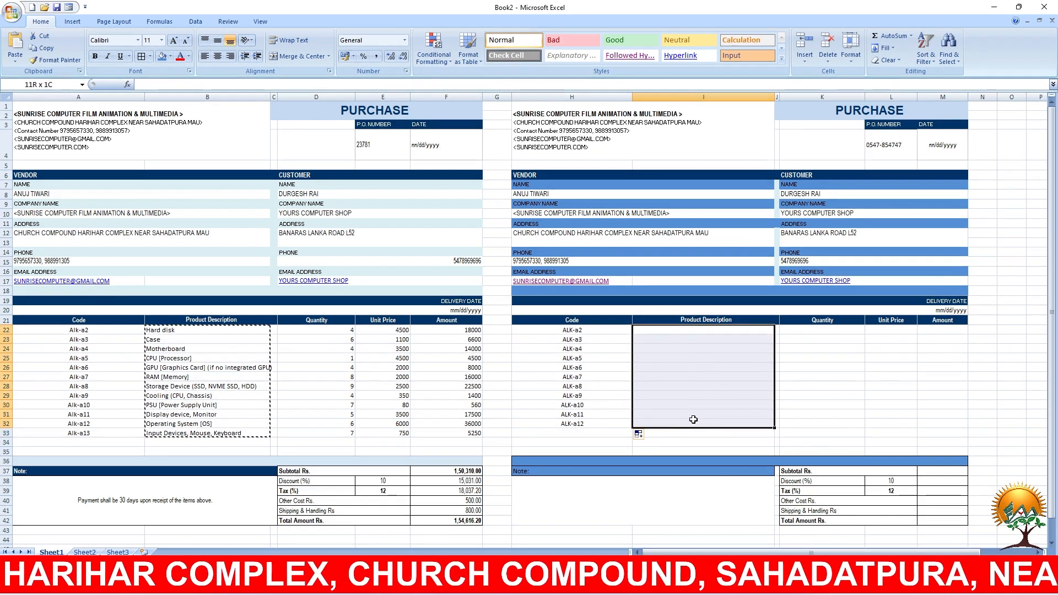
left_click(666, 330)
key("ctrl+v")
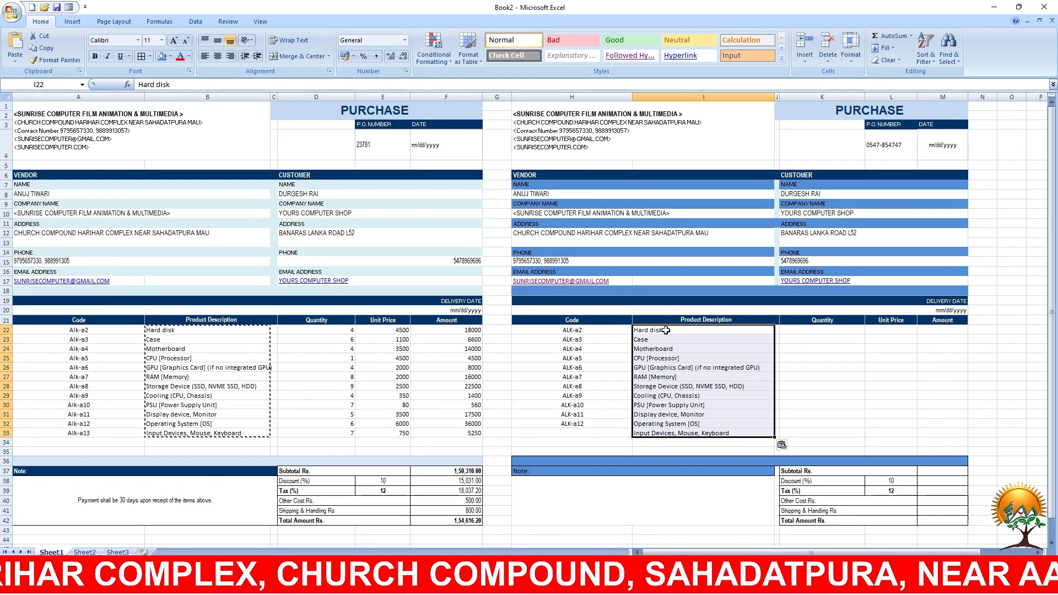
left_click(664, 347)
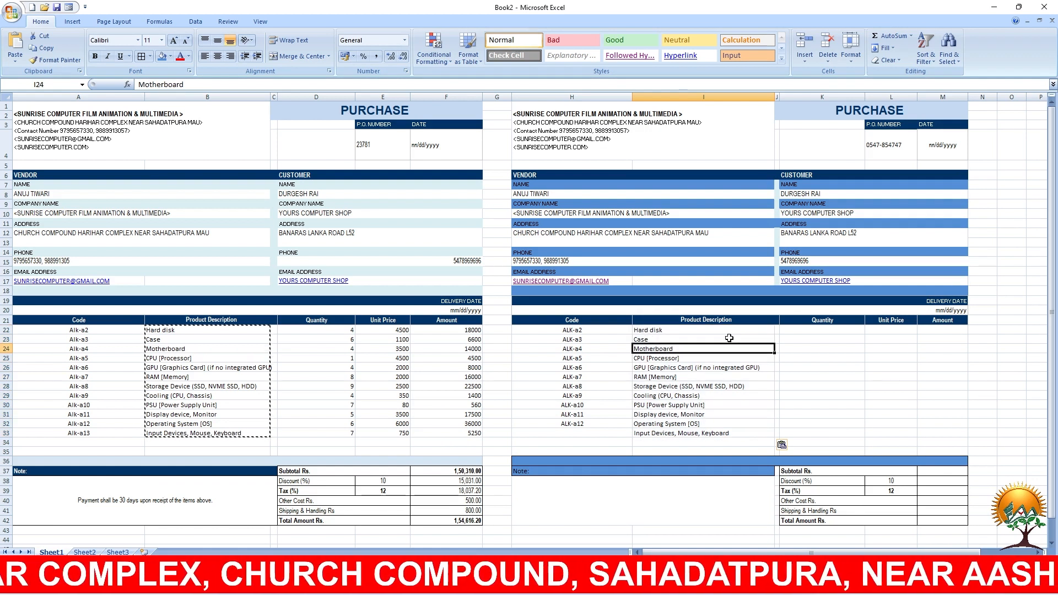
left_click(717, 415)
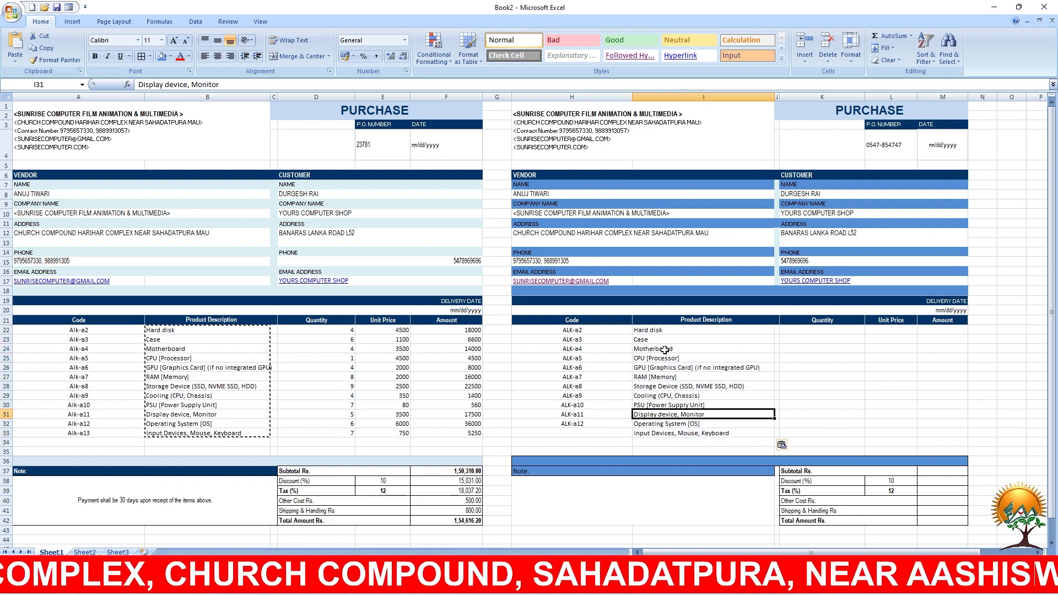
left_click(648, 330)
double_click(664, 329)
type("hjghj")
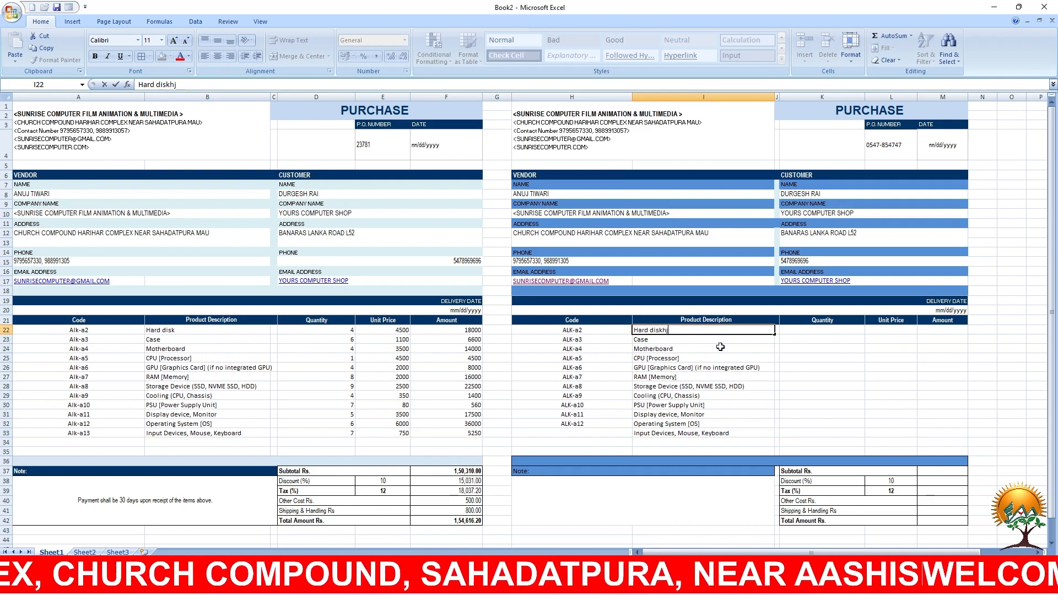
left_click(722, 367)
Step: Copy the quantities from D22:D33 into the Quantity cells K22:K33 of the second form
left_click(822, 329)
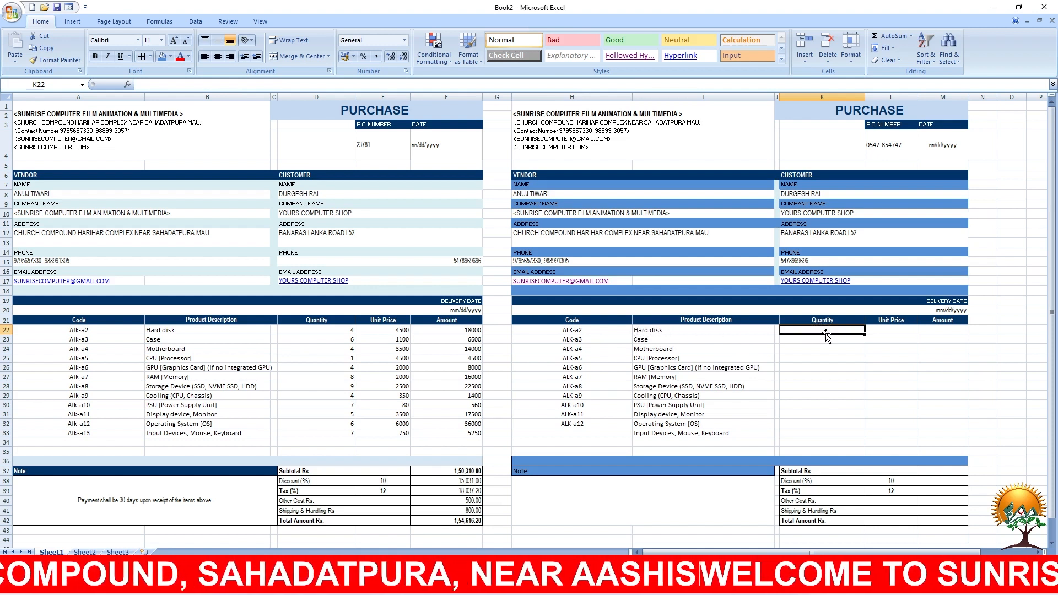
left_click_drag(338, 329, 334, 430)
key("ctrl+c")
left_click_drag(805, 329, 799, 433)
key("ctrl+v")
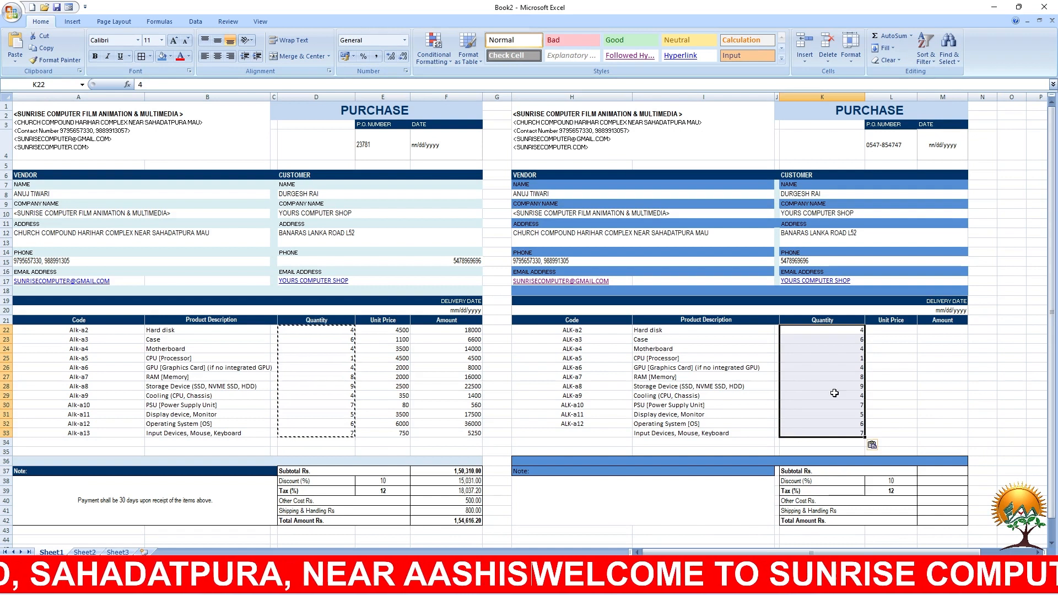
left_click(840, 359)
left_click(840, 331)
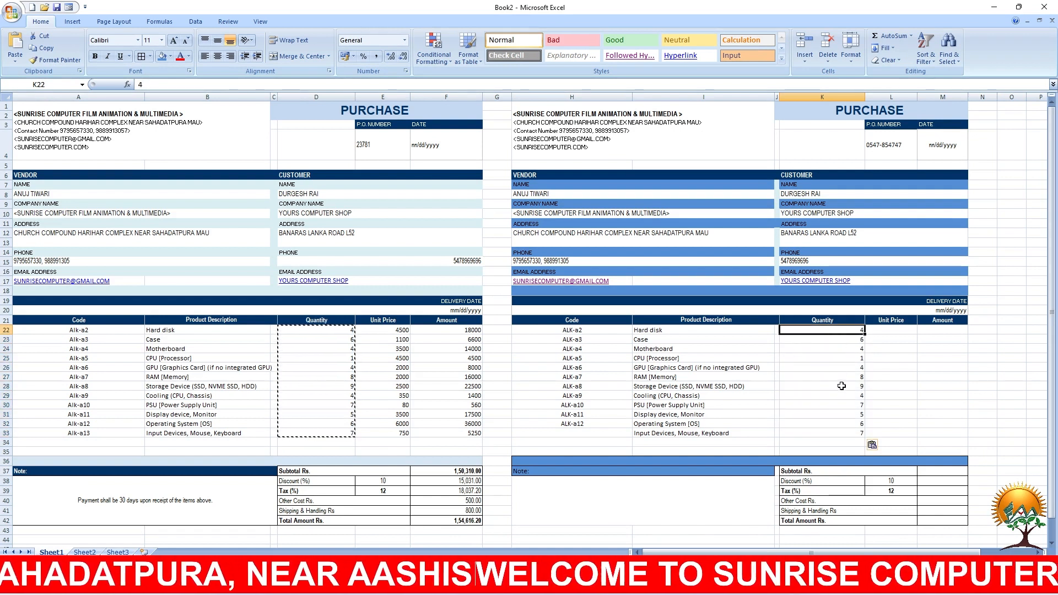
left_click(843, 340)
left_click(847, 358)
left_click(846, 349)
left_click(847, 367)
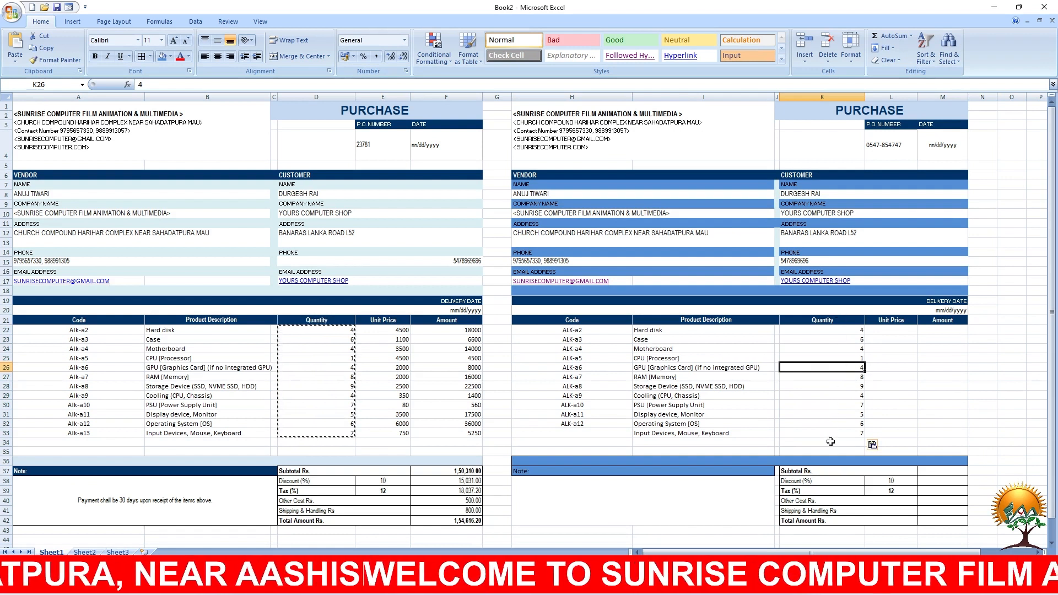
Step: Copy the unit prices in E22:E33 of the first purchase form
left_click(880, 330)
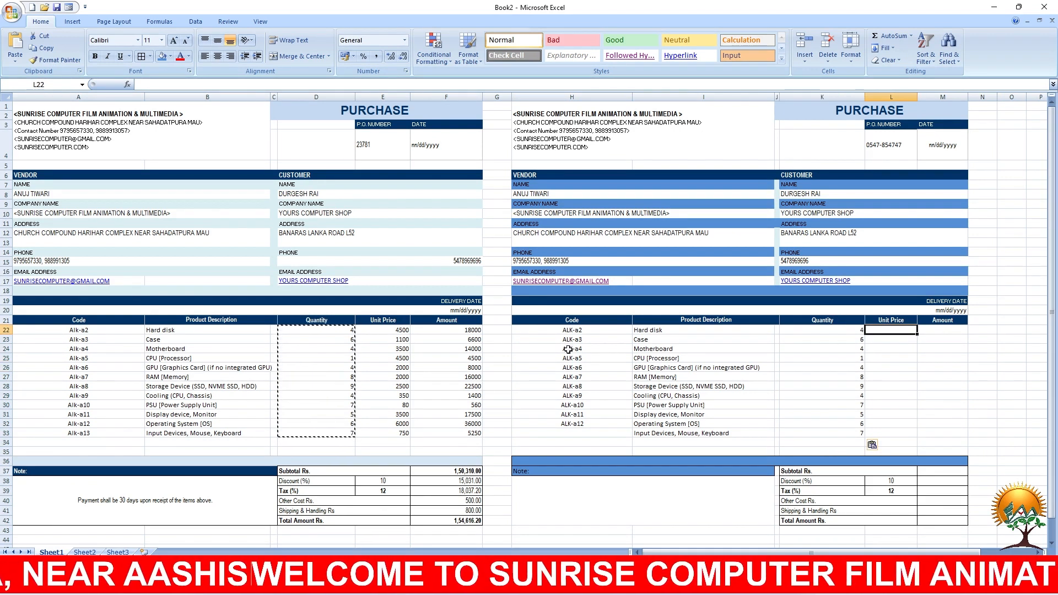
left_click_drag(401, 331, 395, 431)
key("ctrl+c")
left_click_drag(890, 321, 887, 432)
key("ctrl+v")
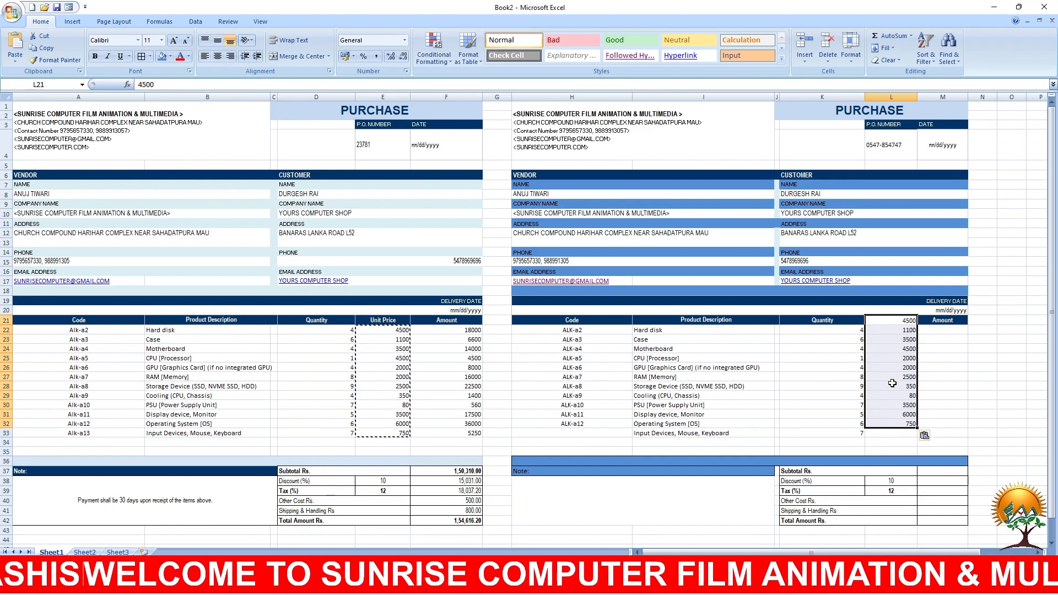
left_click(893, 378)
key("ctrl+z")
Step: Paste the copied unit prices into the Unit Price cells L22:L33 of the second form
left_click_drag(888, 330, 886, 433)
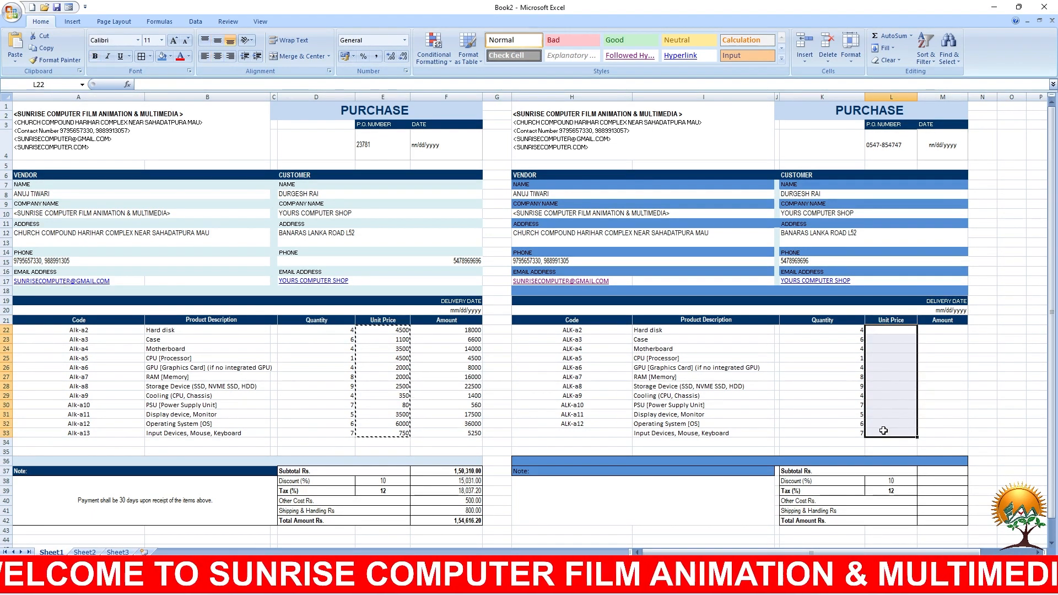
key("ctrl+v")
left_click(899, 379)
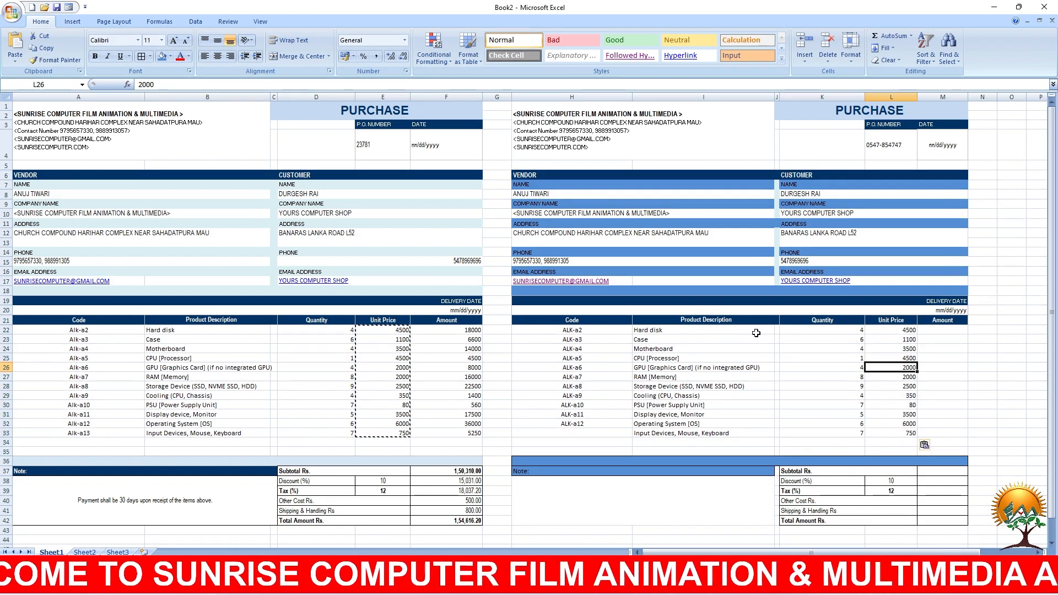
Step: Calculate the Amount in M22 with =PRODUCT(K22:L22) and fill the formula down to M33
left_click(844, 331)
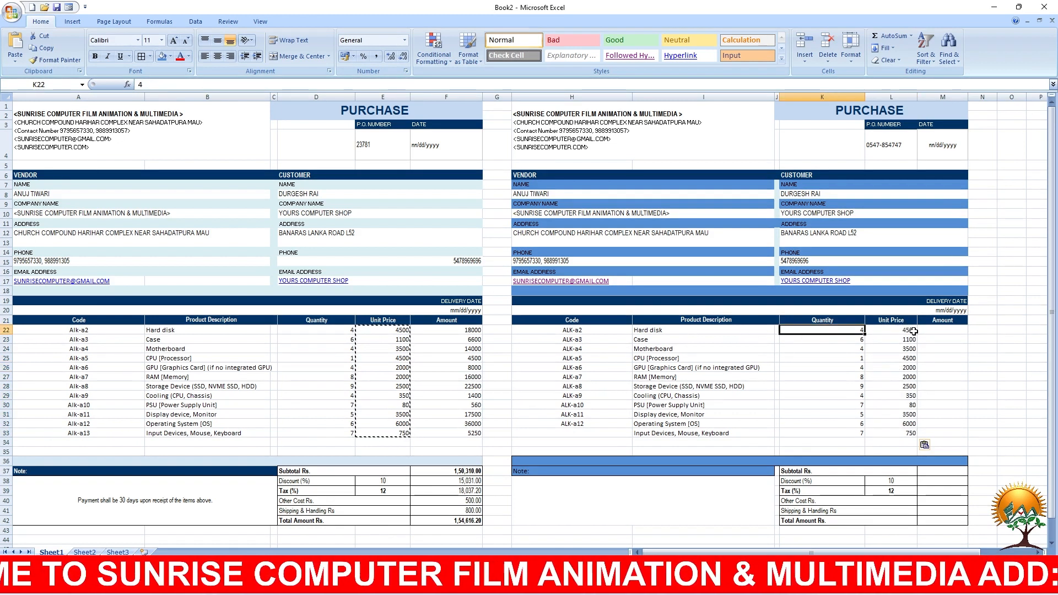
left_click(930, 330)
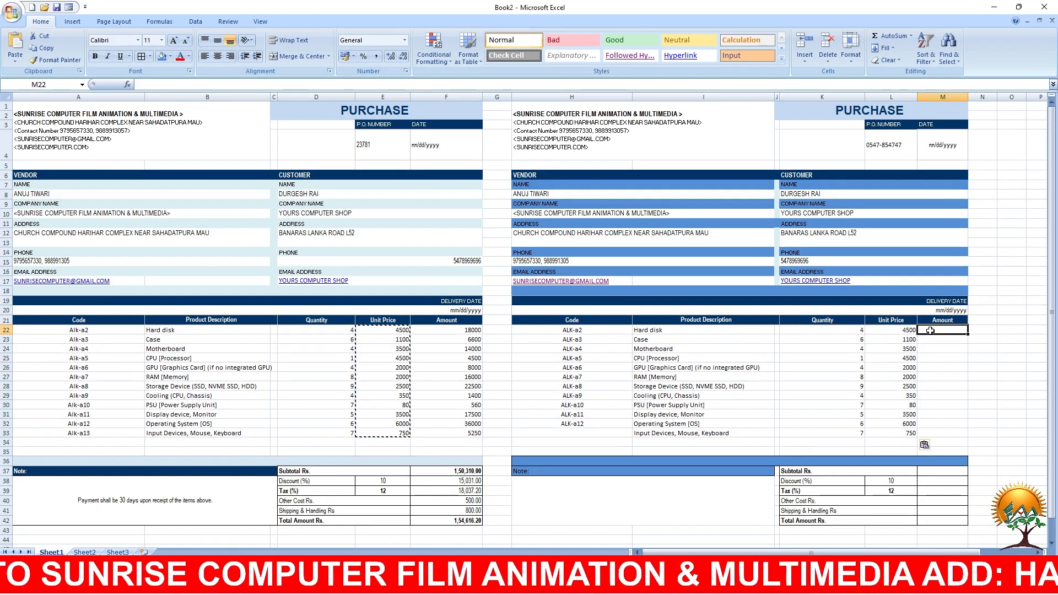
type("=")
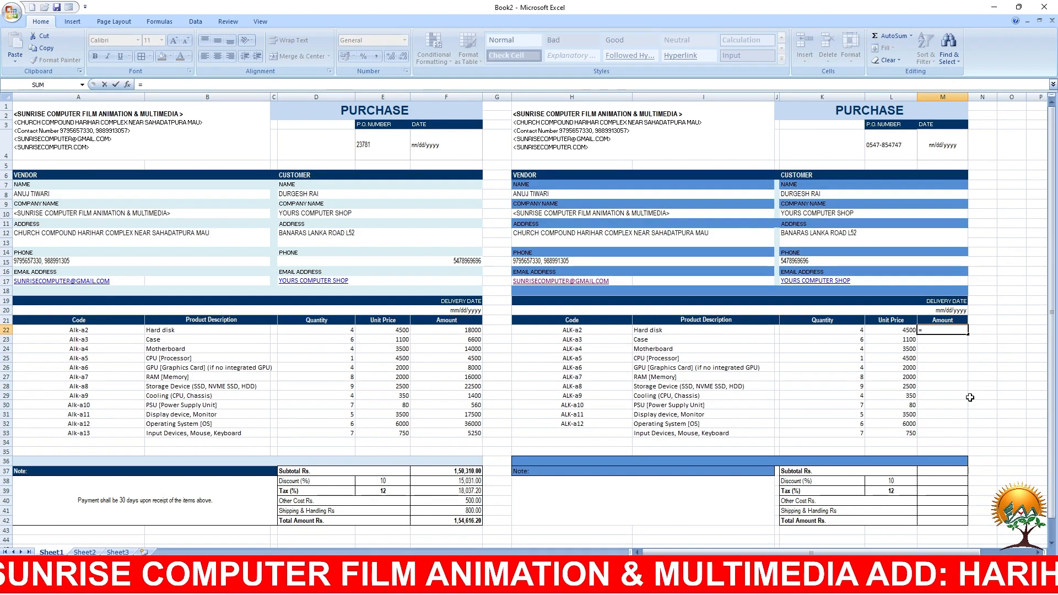
type("p")
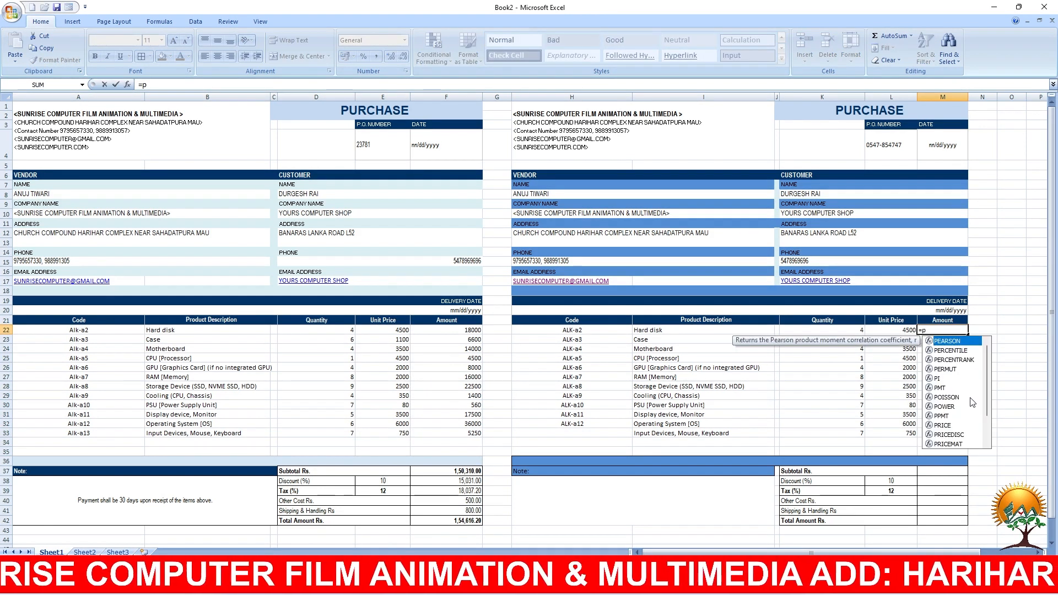
type("ro")
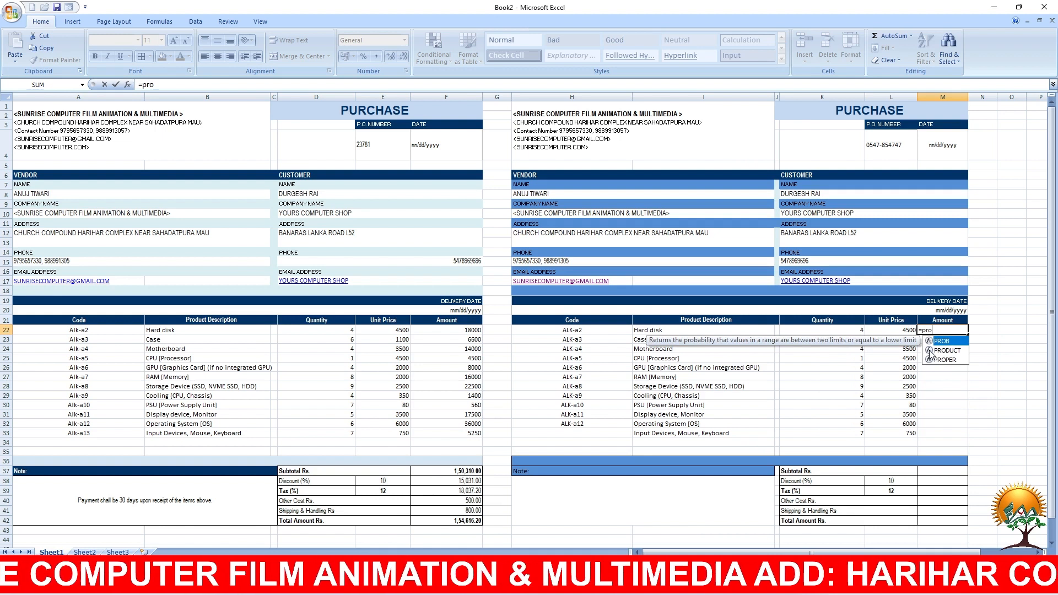
double_click(930, 351)
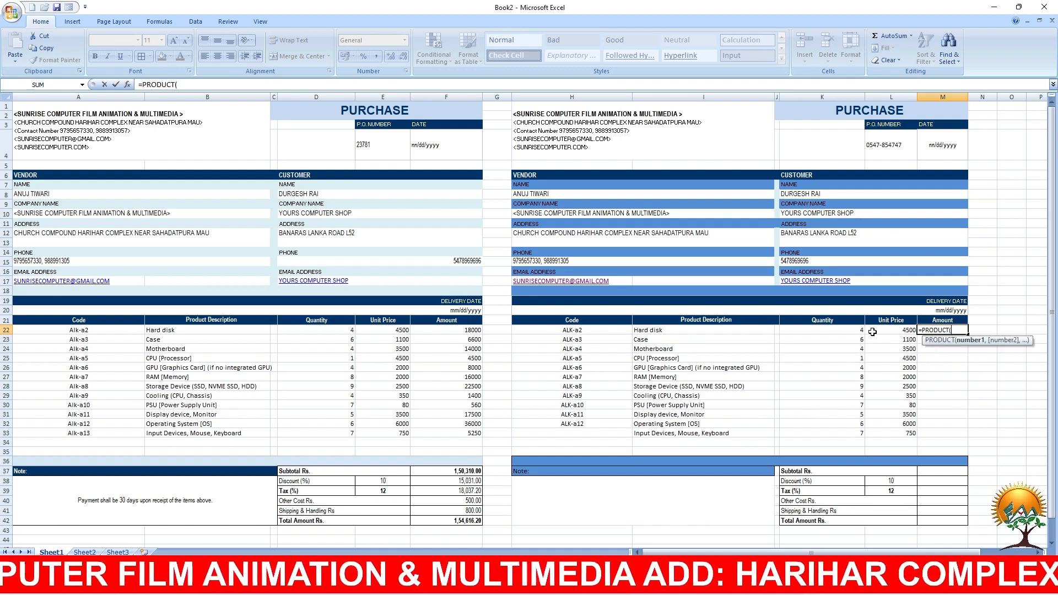
left_click_drag(820, 332, 893, 331)
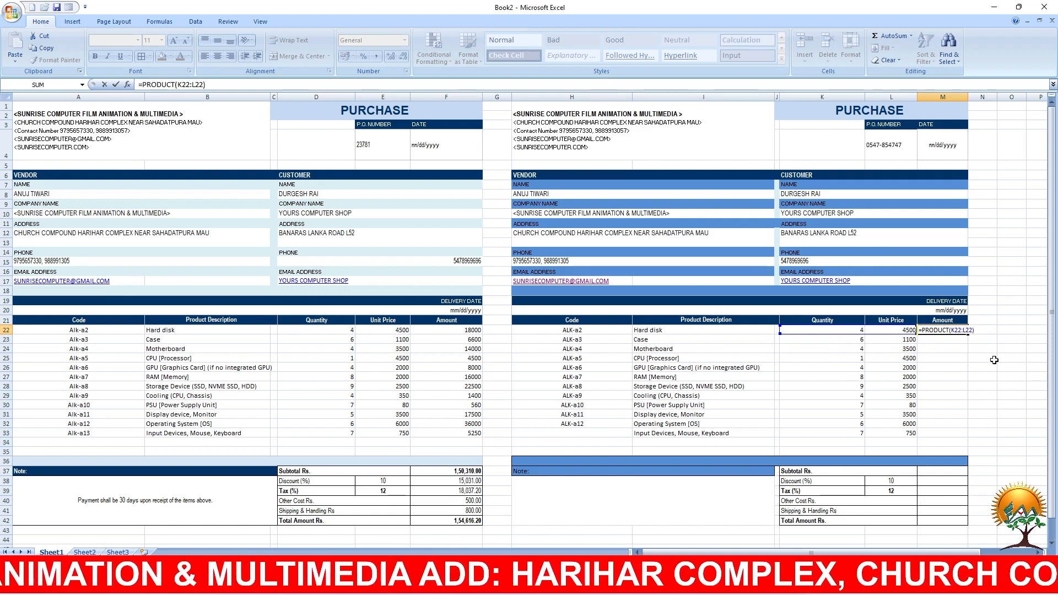
key("Return")
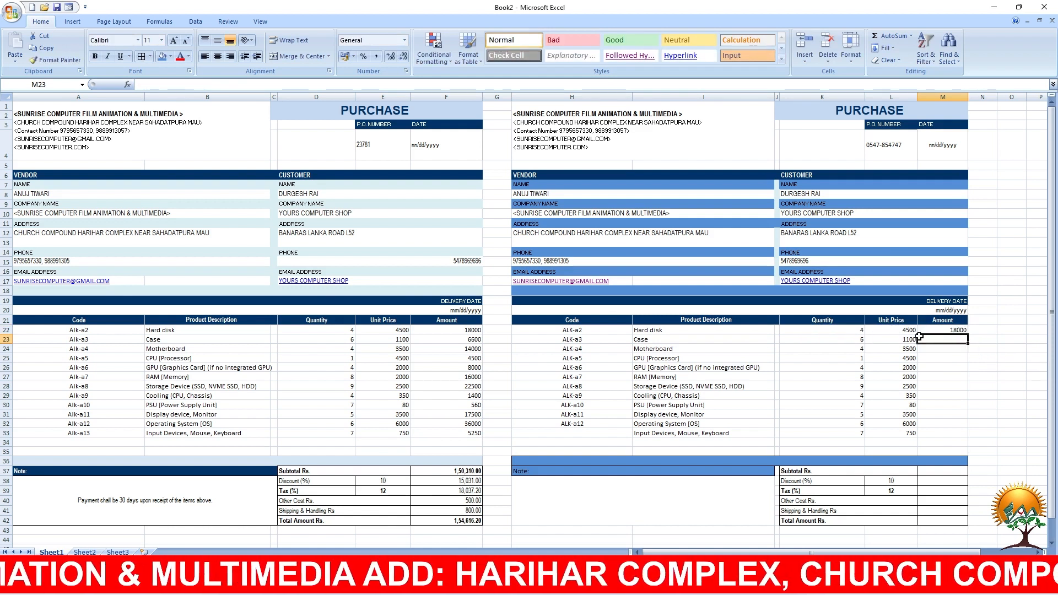
left_click(954, 330)
left_click_drag(969, 334, 966, 437)
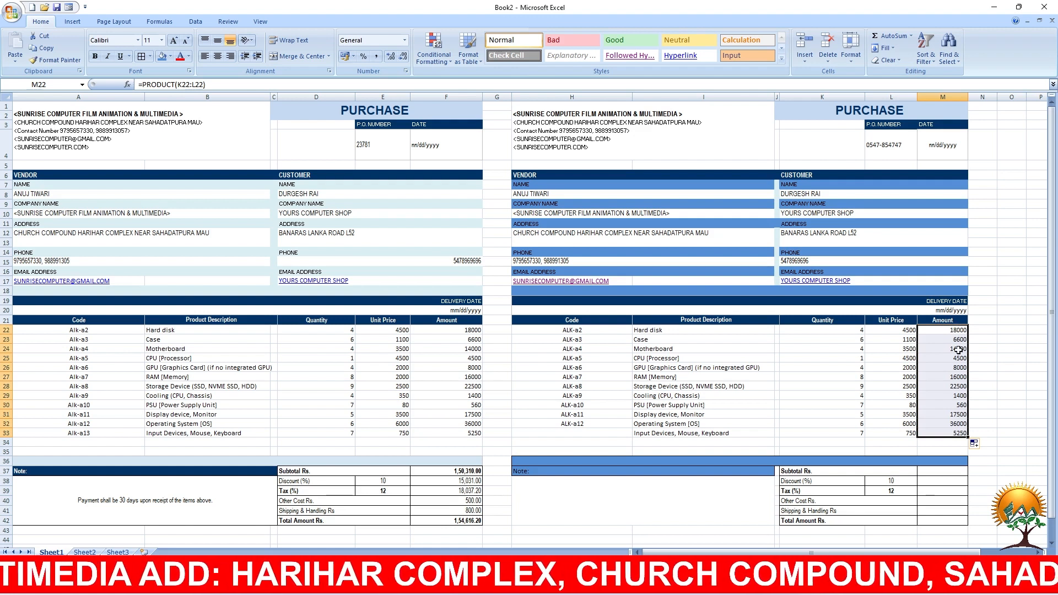
Step: Calculate the second form's subtotal in M37 with =SUM(M22:M33)
left_click(941, 473)
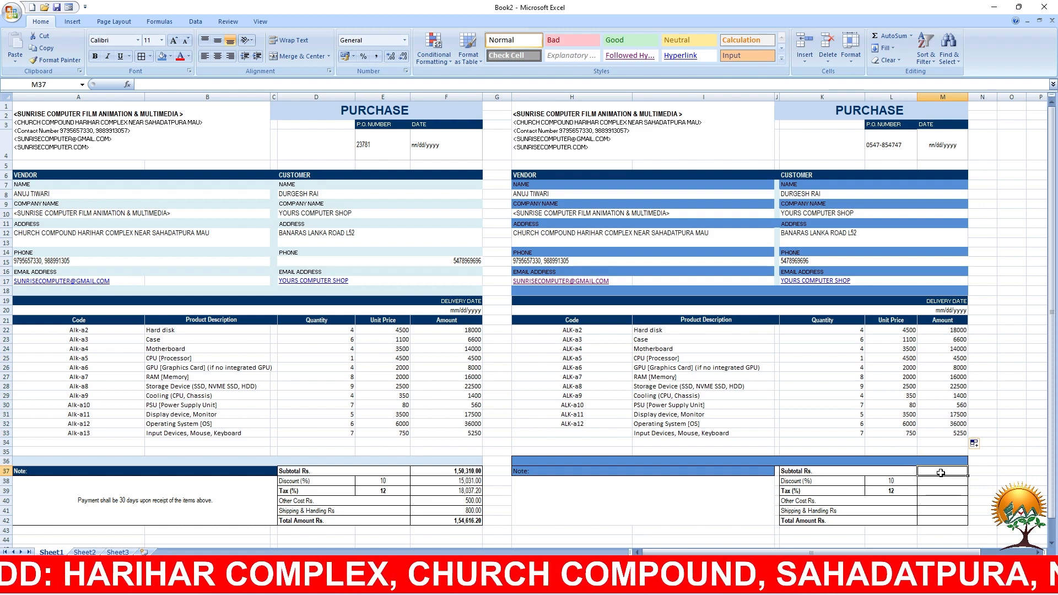
type("=su")
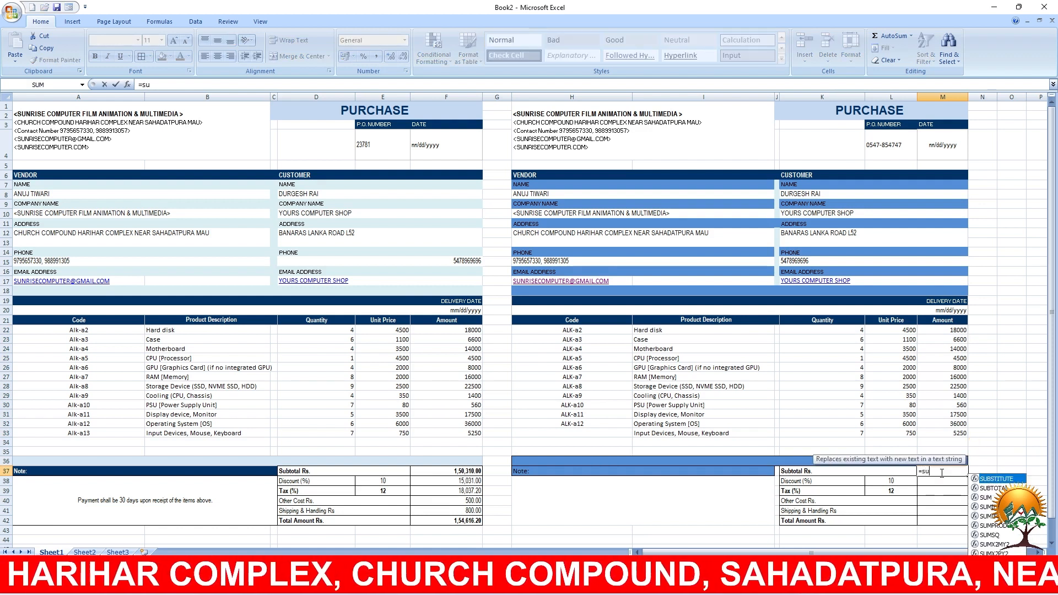
type("m(")
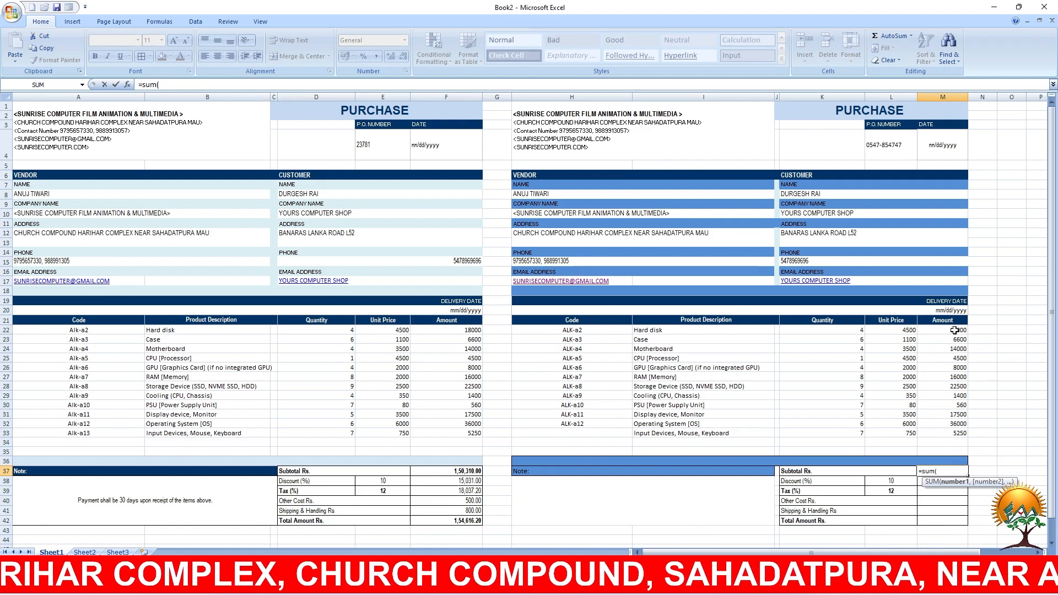
left_click_drag(941, 329, 932, 434)
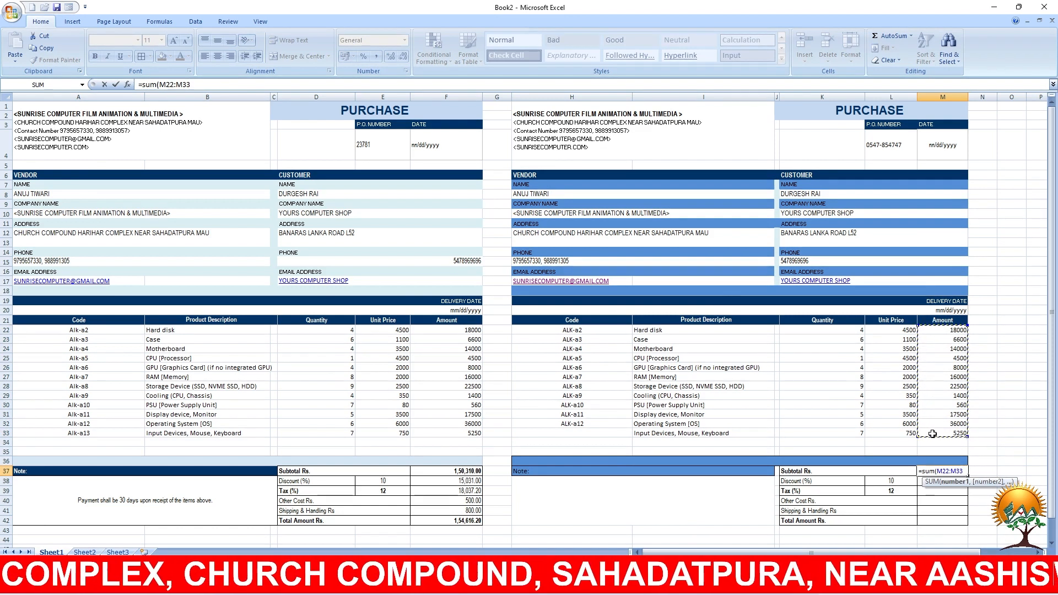
type(")")
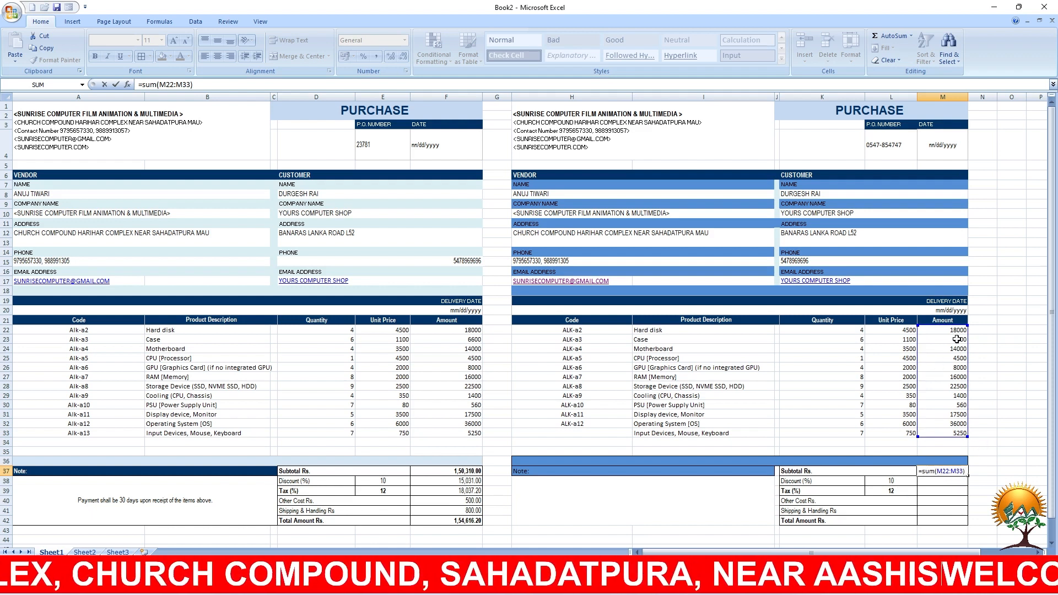
left_click_drag(958, 368, 958, 396)
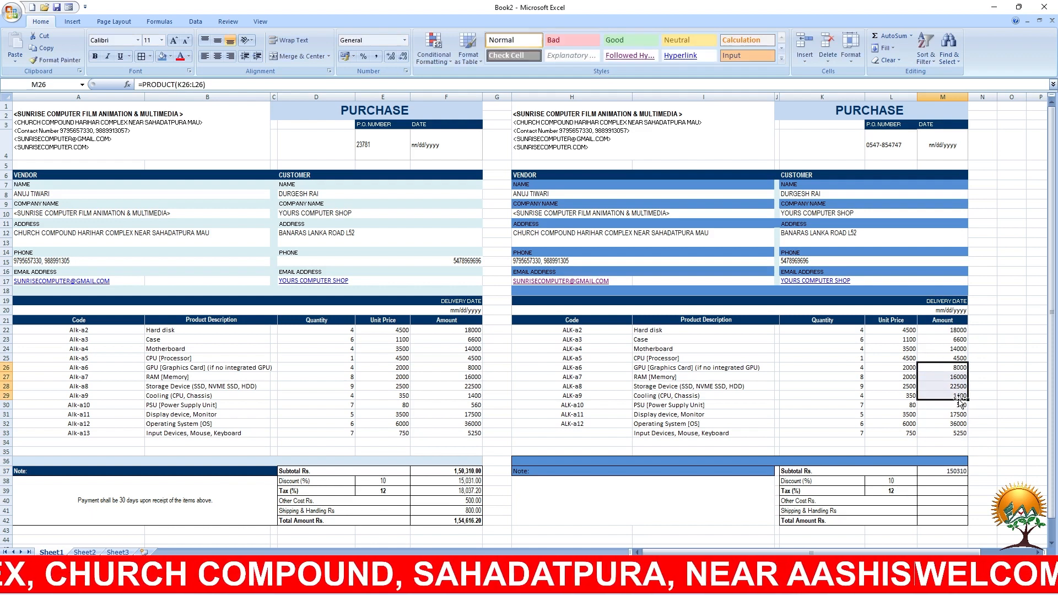
Step: Clear the range inside the M37 subtotal's SUM formula and select M22:M33 for it again
double_click(958, 467)
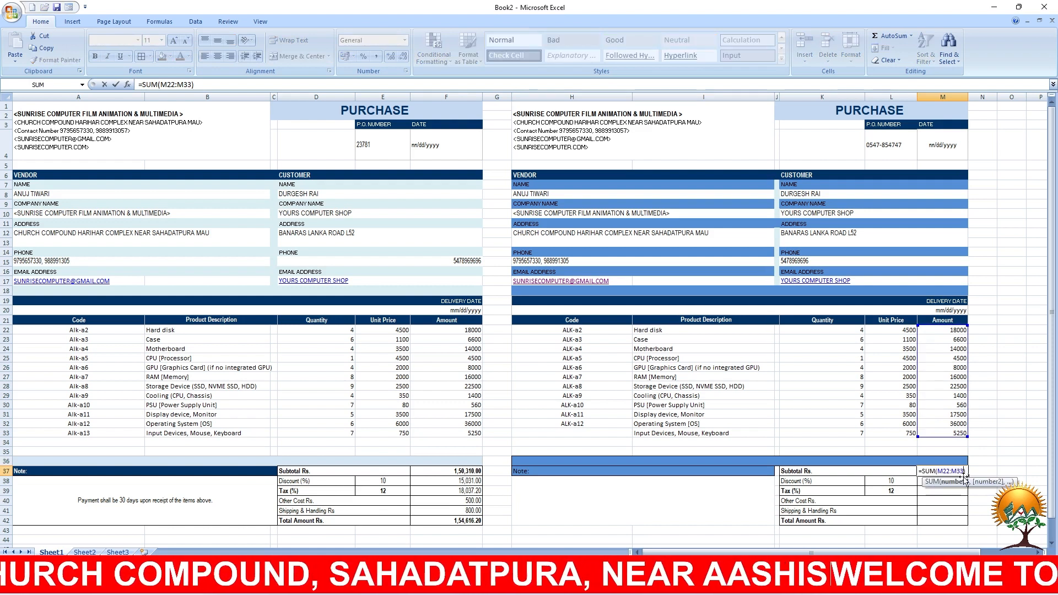
key("BackSpace")
key("BackSpace")
key("BackSpace")
key("BackSpace")
key("BackSpace")
key("BackSpace")
key("BackSpace")
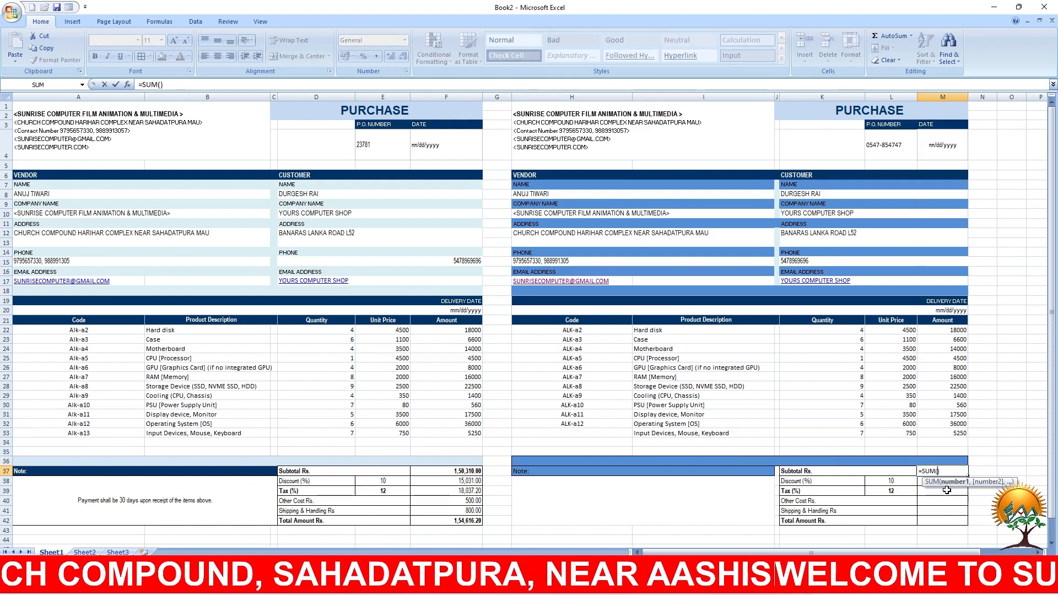
left_click_drag(947, 331, 956, 434)
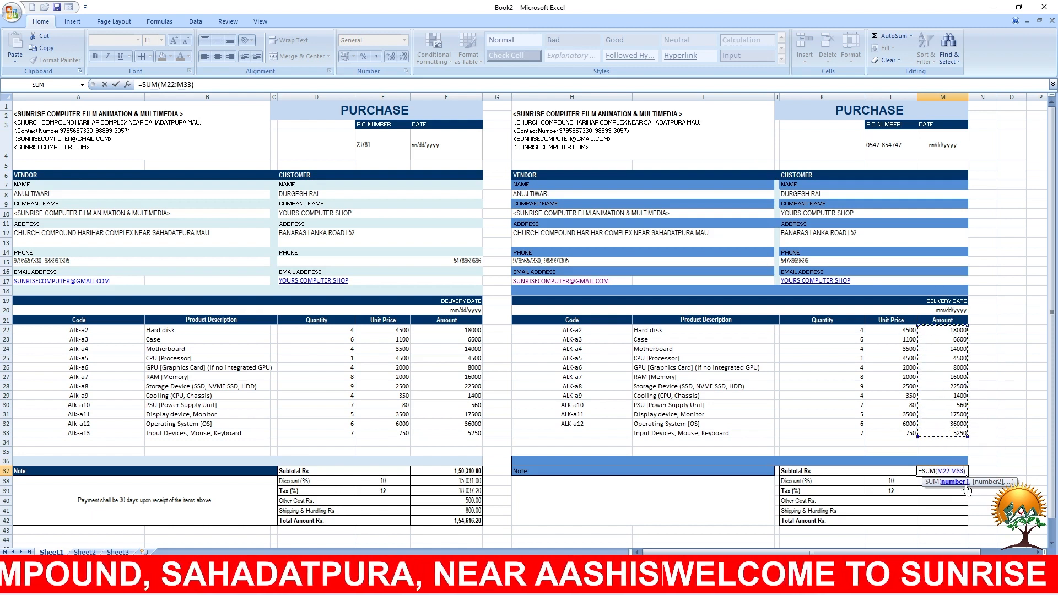
key("Return")
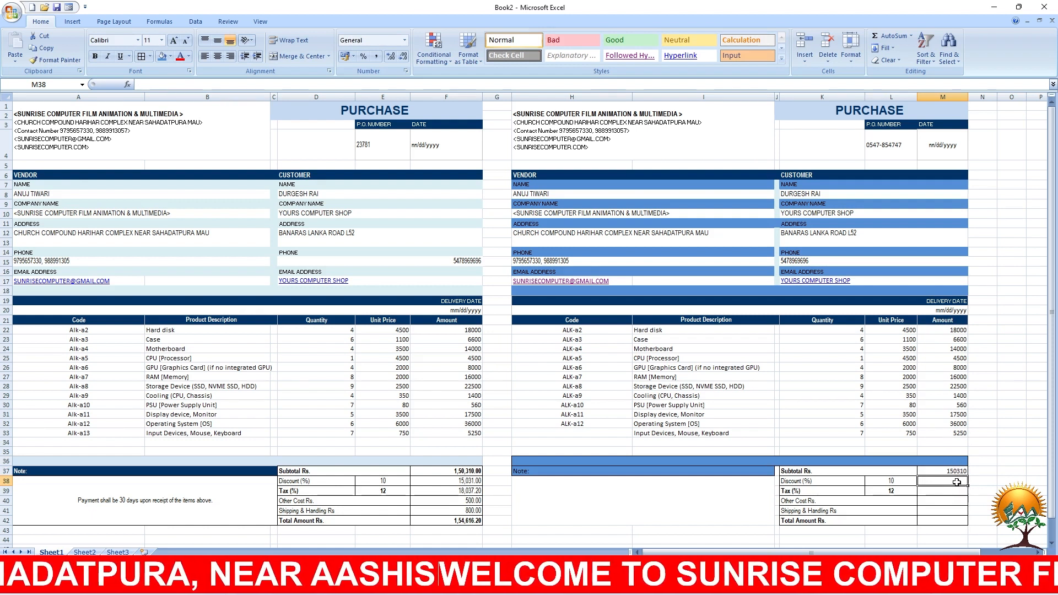
Step: Inspect the formulas of the last amount in M33 and of both subtotals in F37 and M37
double_click(953, 433)
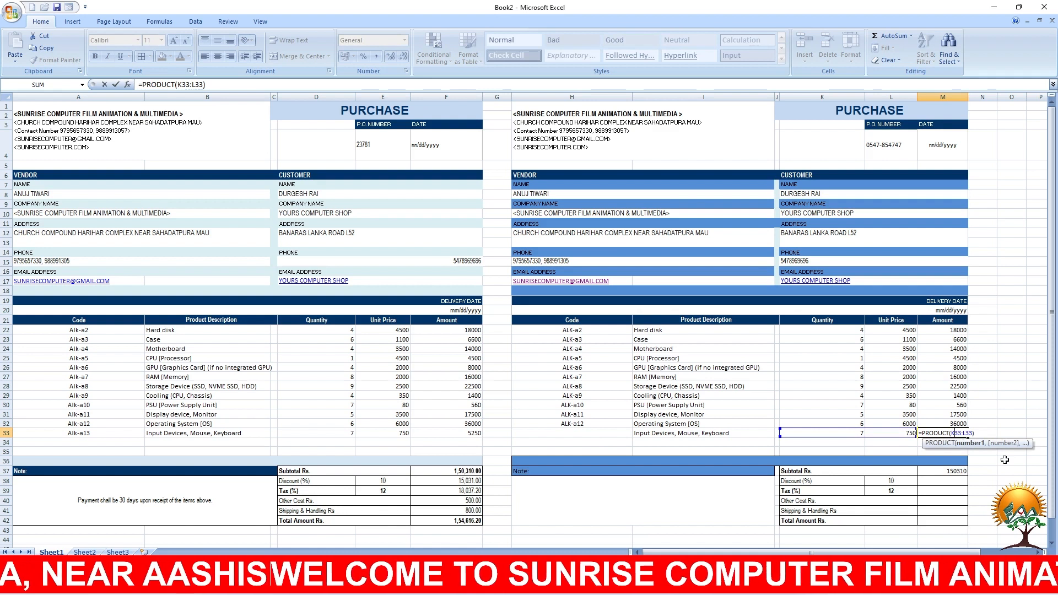
key("Return")
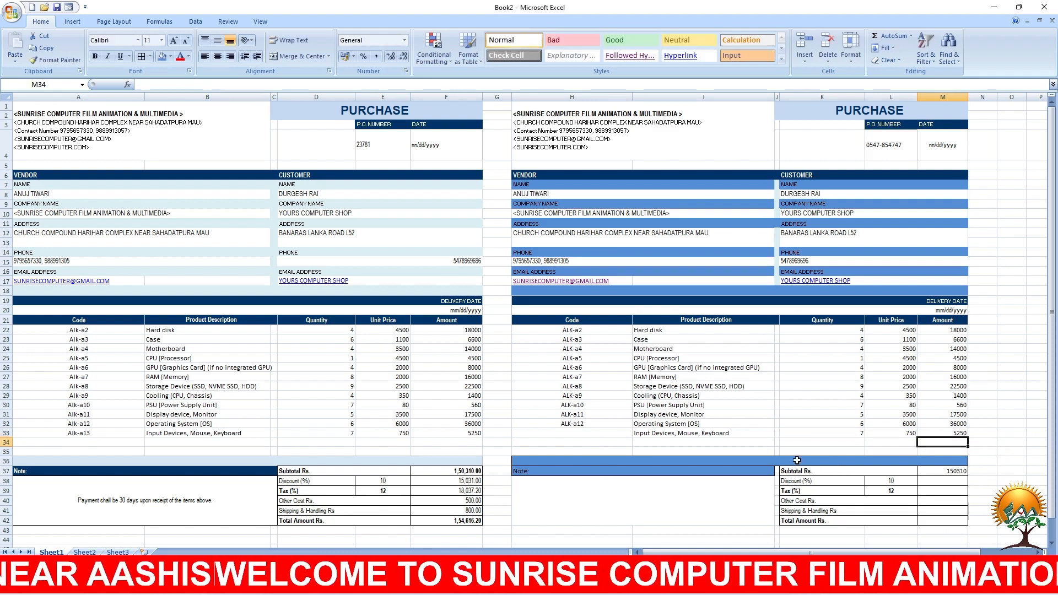
double_click(466, 470)
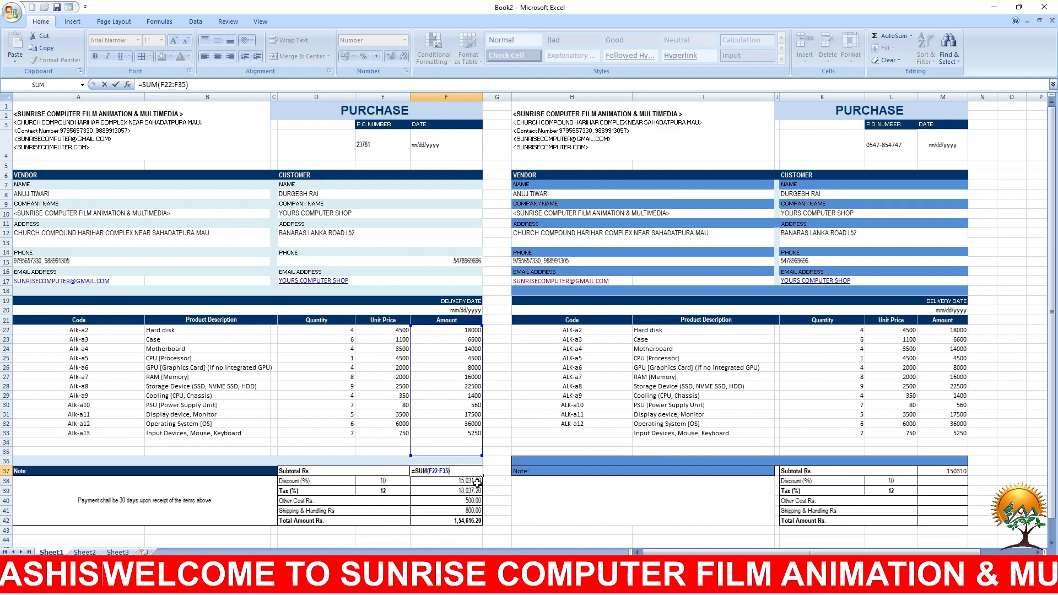
key("Return")
double_click(952, 471)
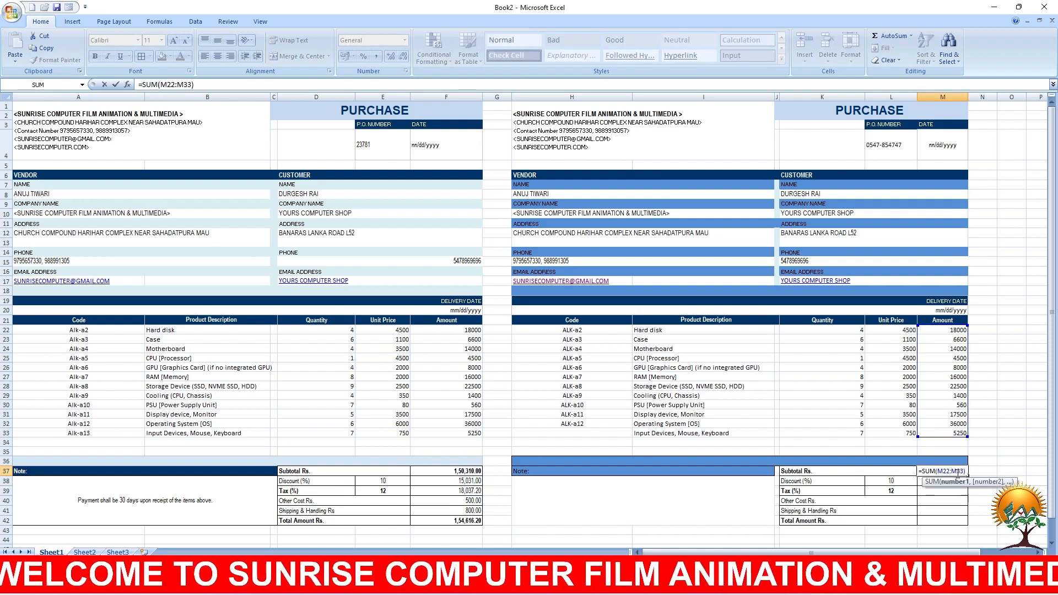
key("Return")
Step: Replace the range in the first form's subtotal formula in F37 with F22:F33
double_click(465, 470)
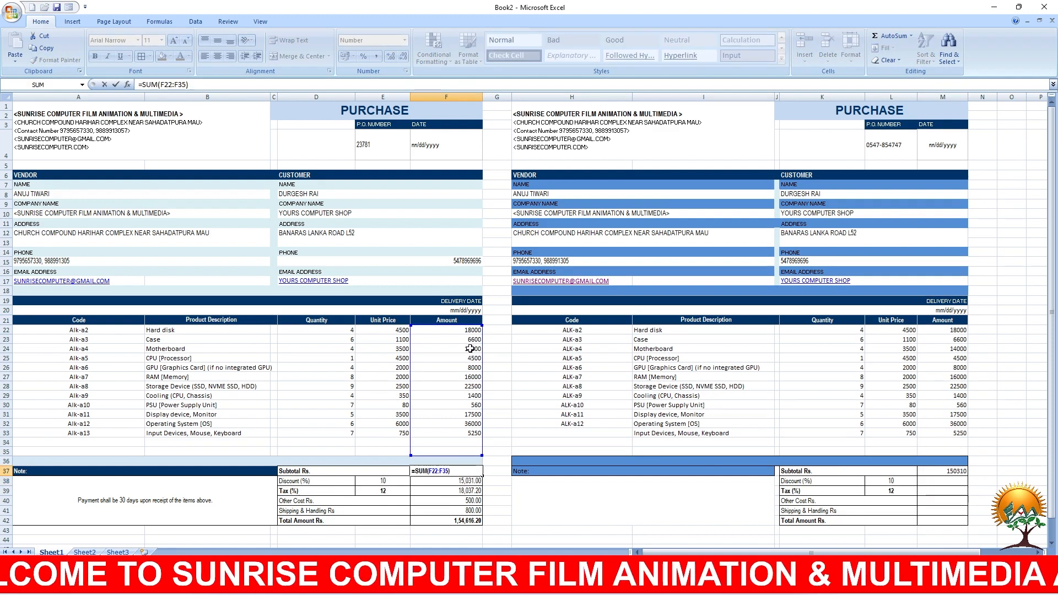
key("BackSpace")
key("BackSpace")
key("BackSpace")
key("BackSpace")
key("BackSpace")
key("BackSpace")
key("BackSpace")
left_click_drag(468, 335, 474, 432)
key("Return")
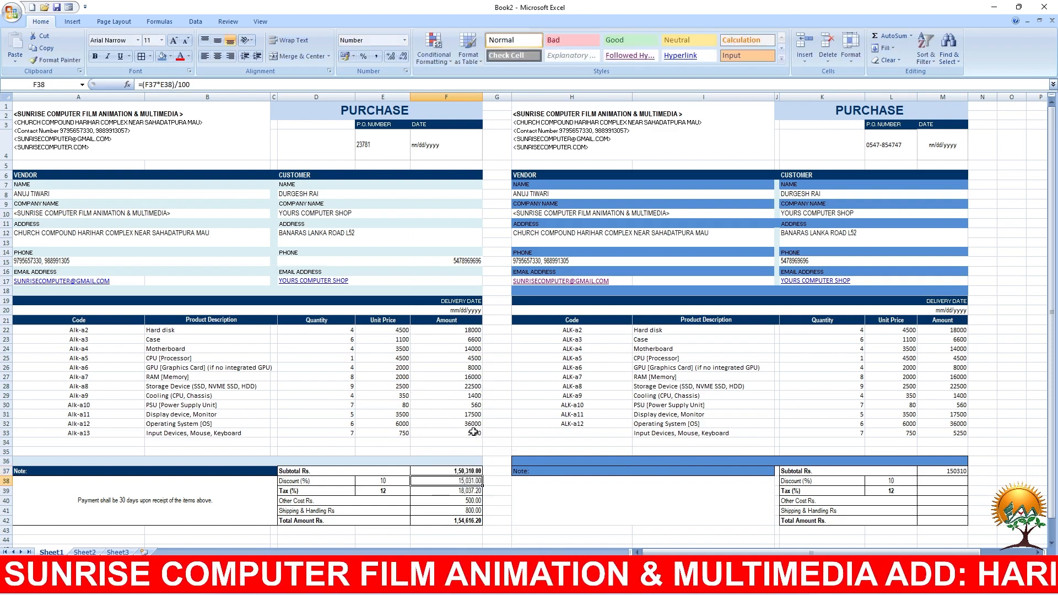
Step: Format the second form's subtotal in M37 with the Number format and make it bold
left_click(937, 472)
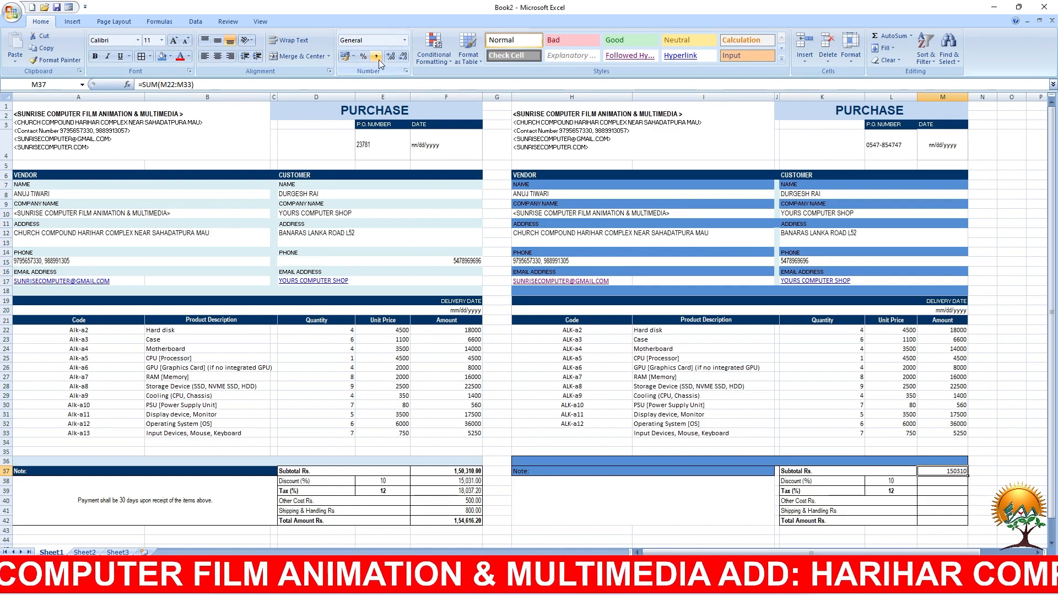
left_click(405, 39)
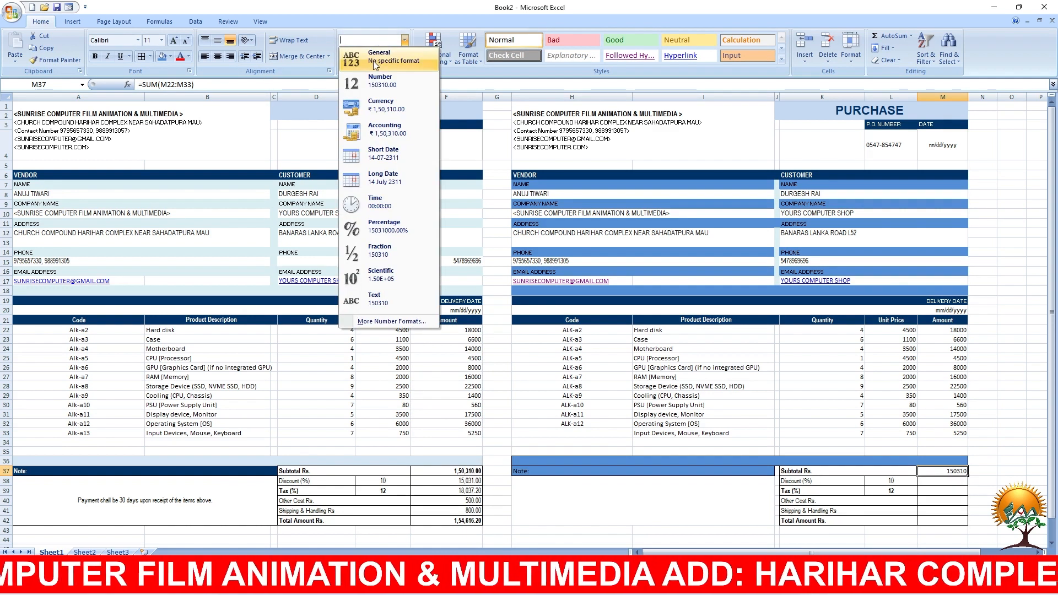
left_click(376, 84)
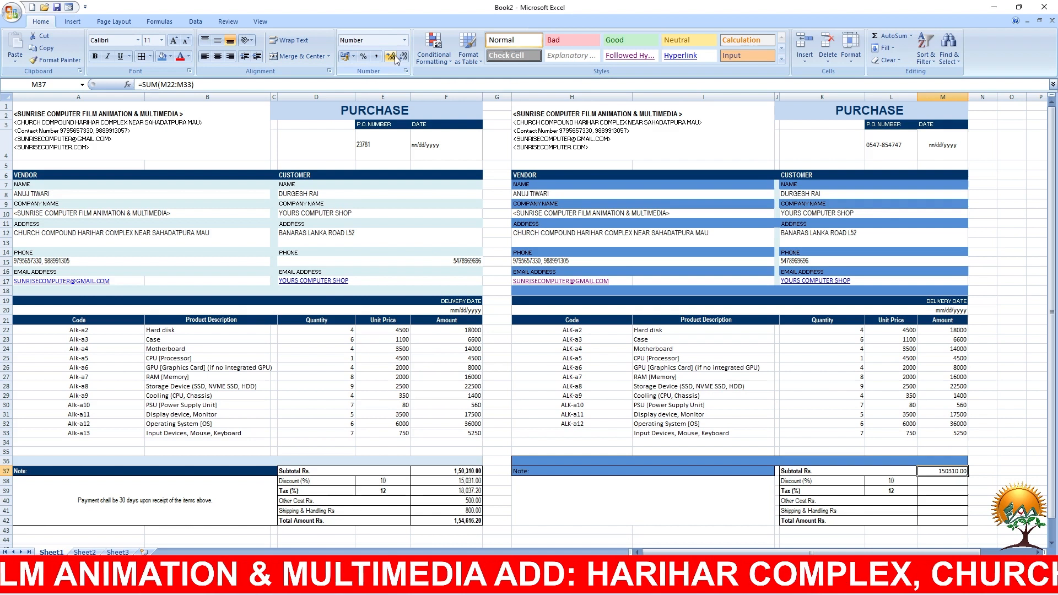
left_click(942, 482)
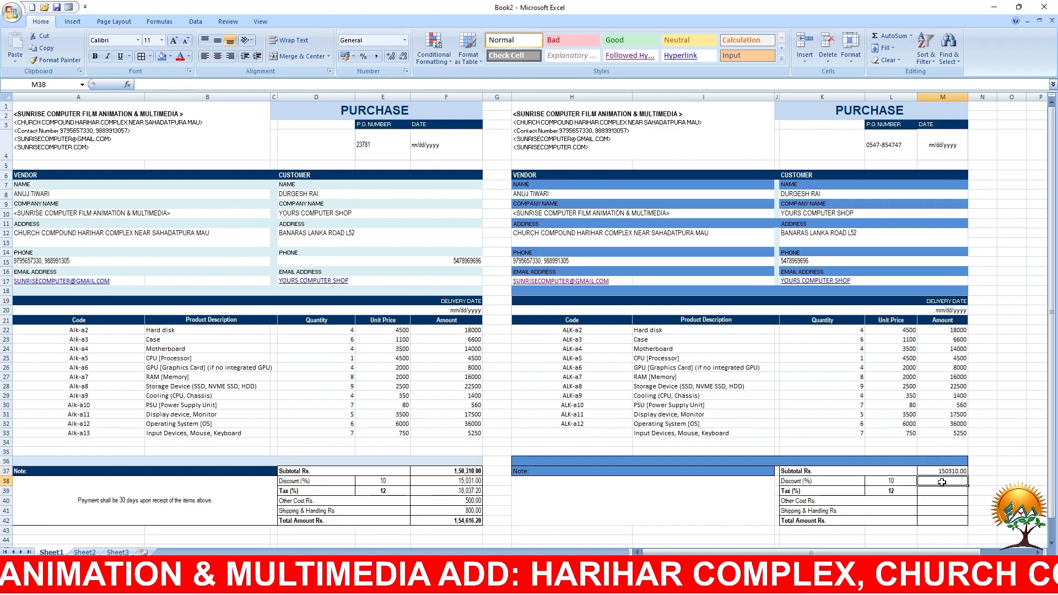
left_click(940, 472)
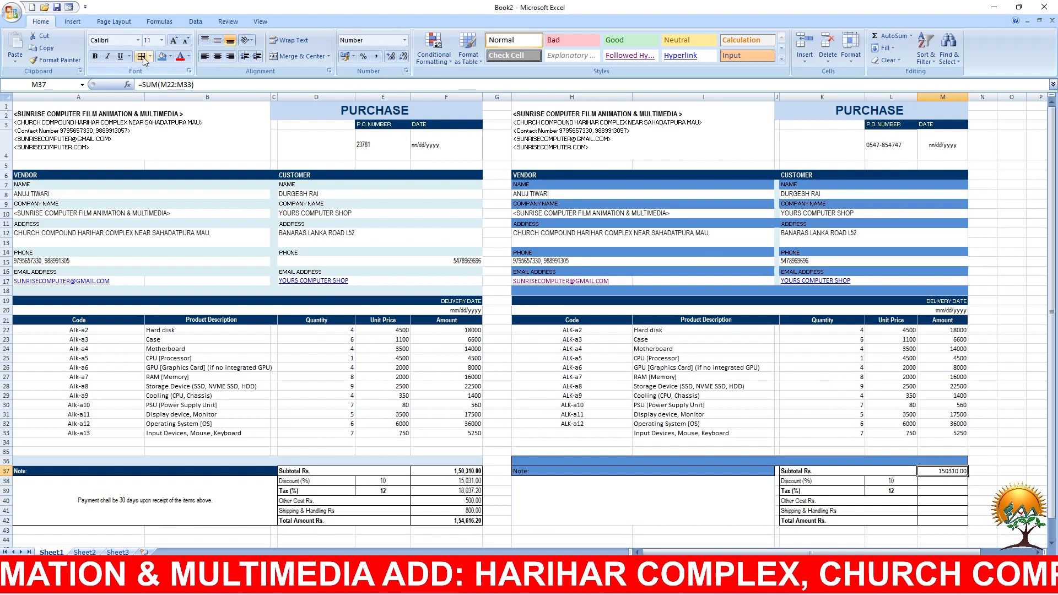
left_click(95, 55)
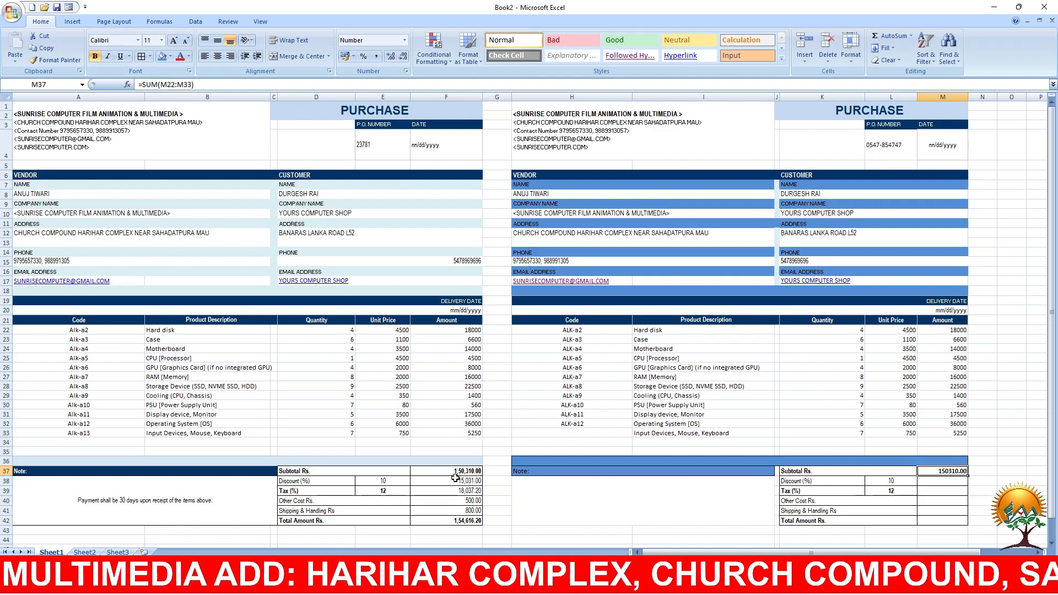
Step: Inspect the first form's discount formula in F38 as a reference for the second form
left_click(952, 483)
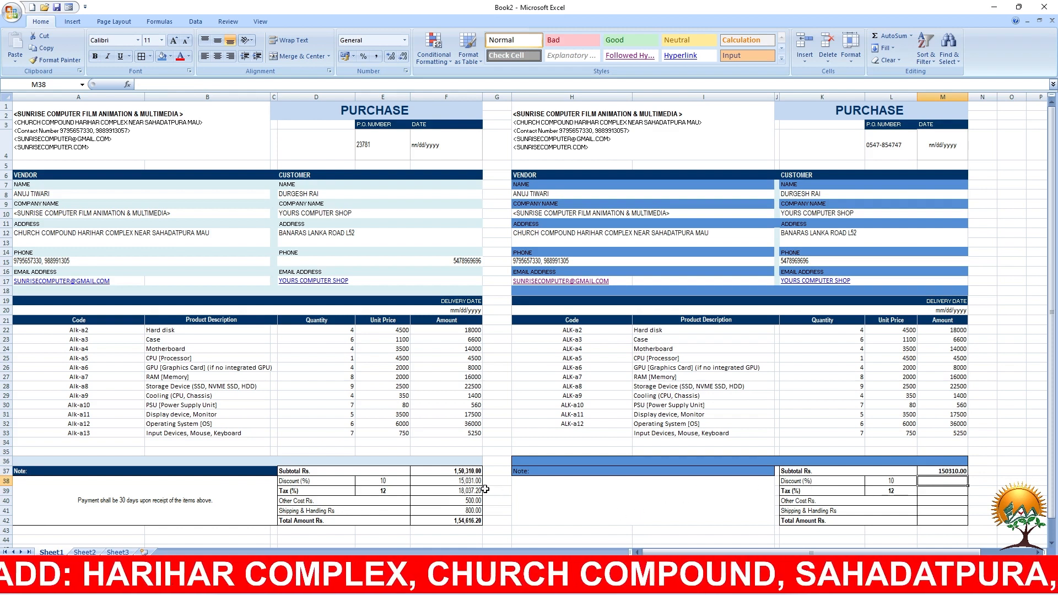
left_click(457, 483)
double_click(457, 484)
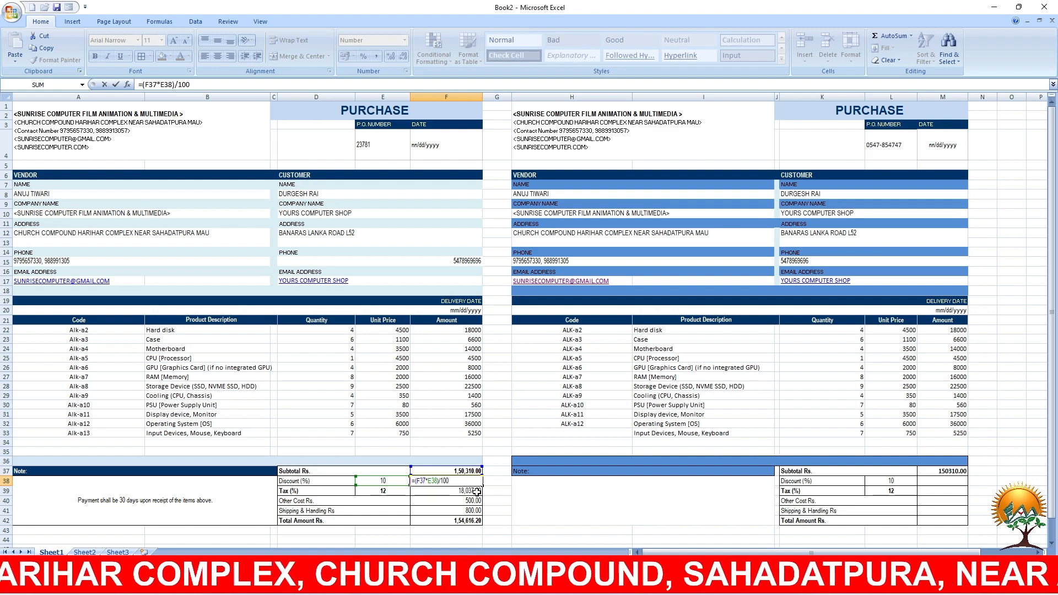
key("Return")
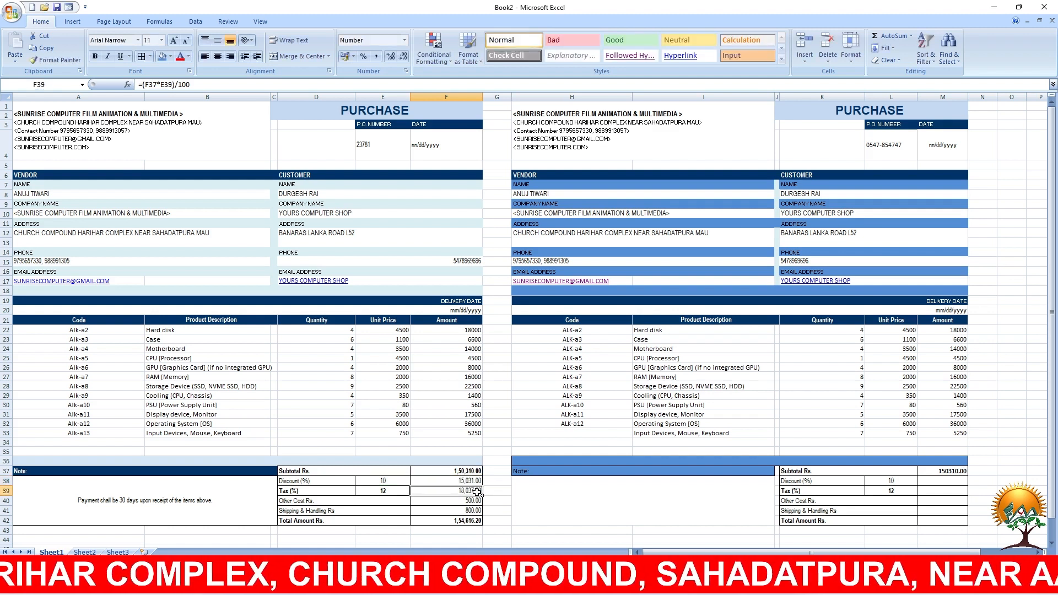
Step: Enter the second form's discount formula =M37*L38/100 in M38
left_click(955, 480)
type("=")
left_click(951, 471)
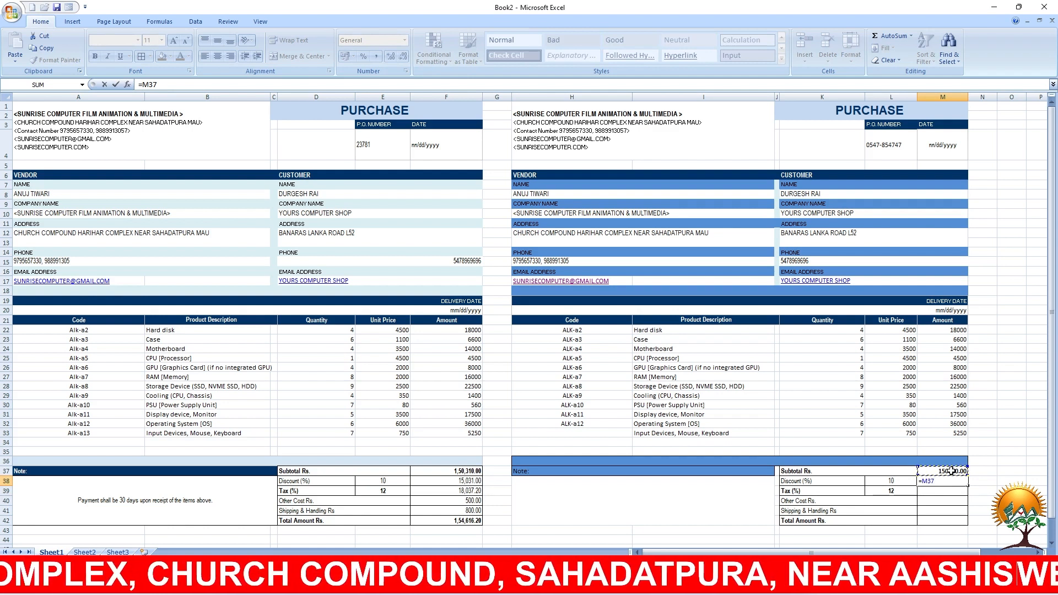
type("*")
left_click(885, 481)
type("/")
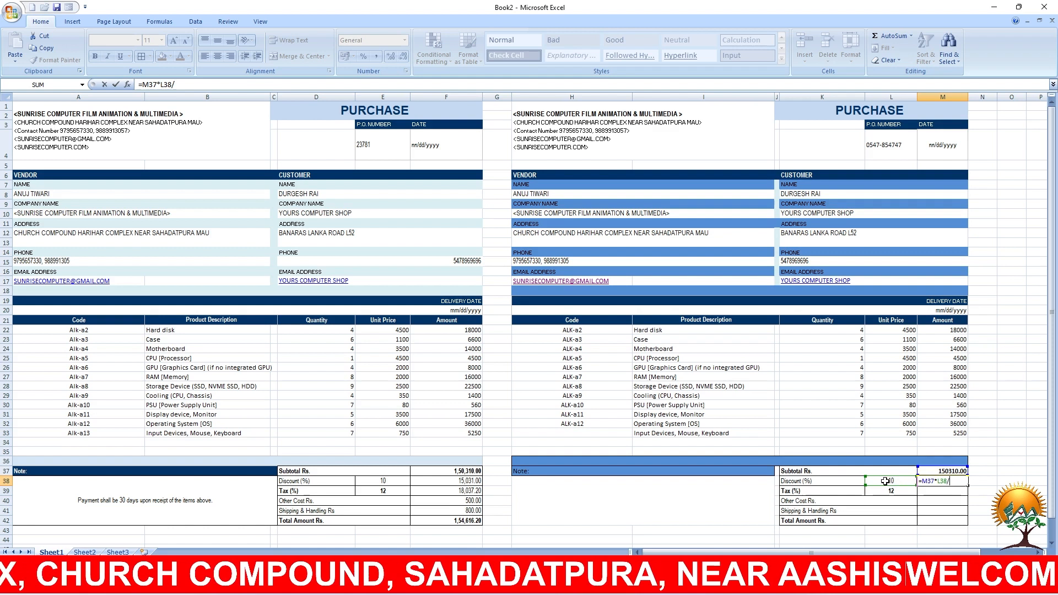
type("100")
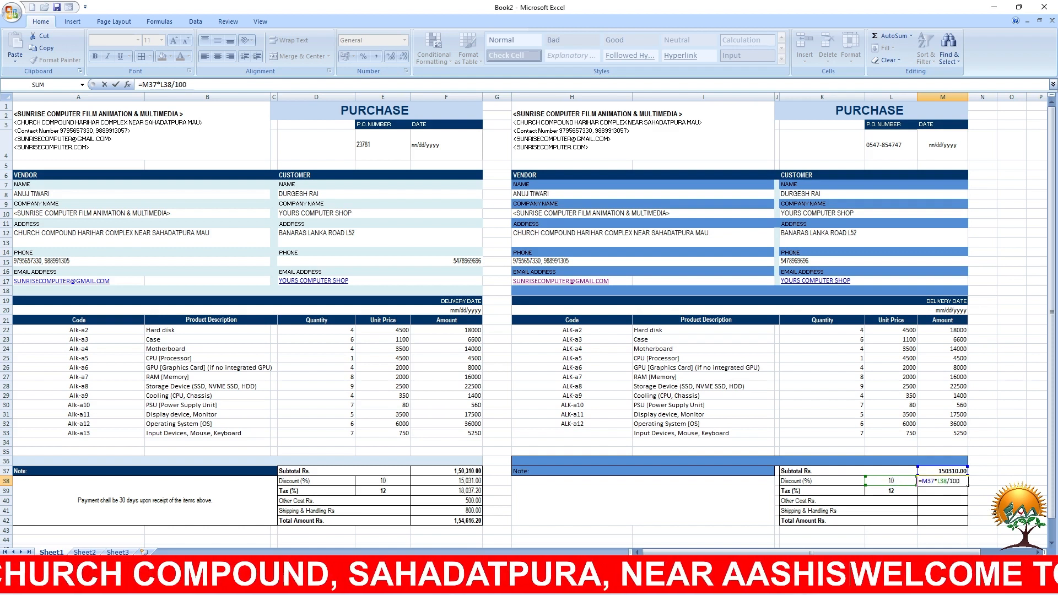
key("Return")
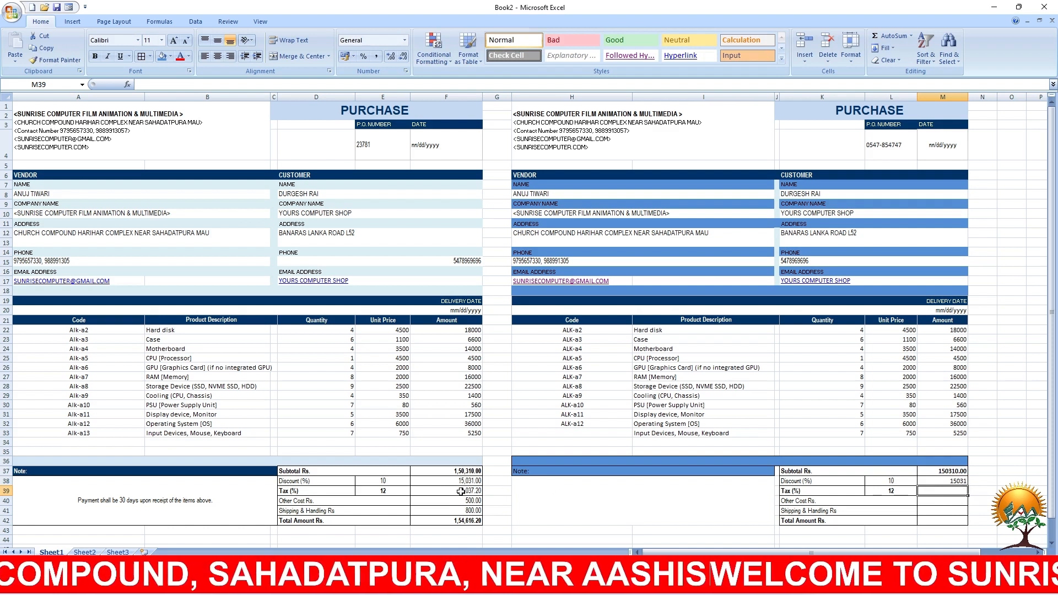
Step: Format the second form's discount amount in M38 to two decimal places
left_click(957, 483)
left_click(389, 58)
left_click(390, 58)
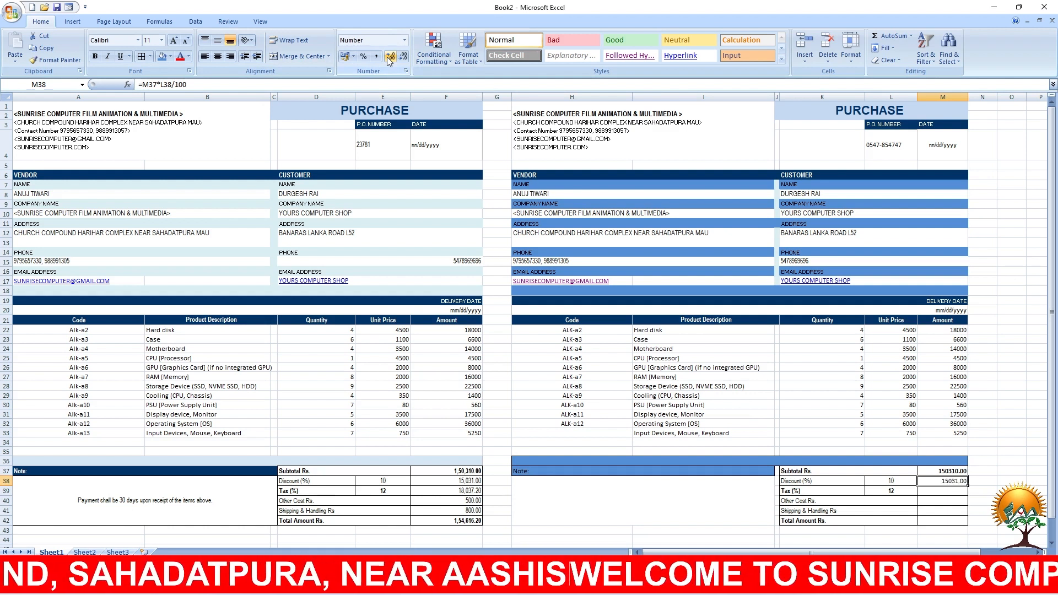
left_click(944, 491)
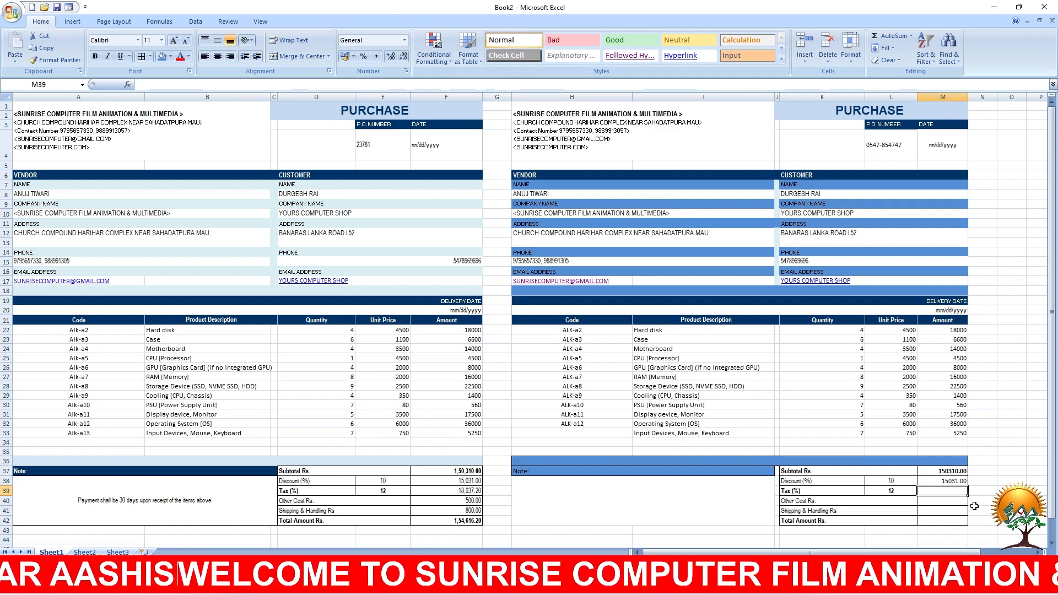
type("=")
left_click(942, 471)
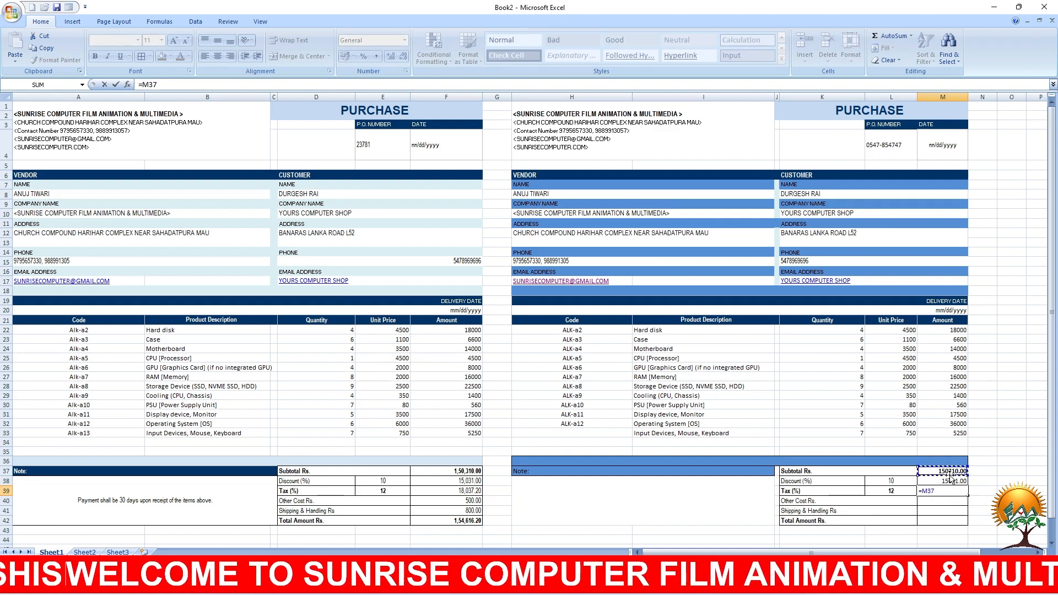
key("Escape")
Step: Check the first form's tax formula in F39 and enter the matching formula =M37*L39/100 in M39
double_click(469, 492)
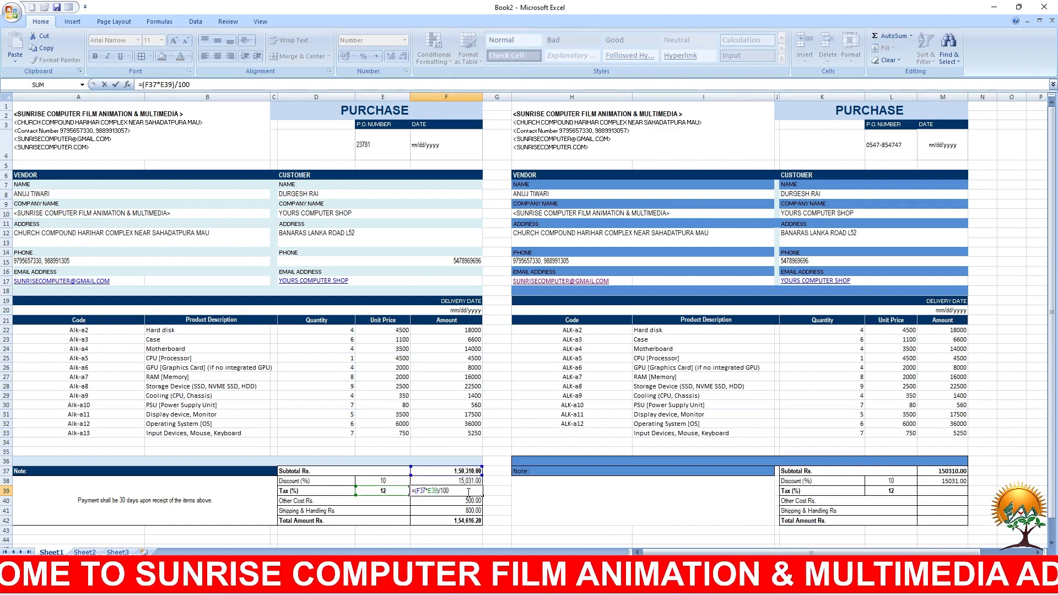
key("Escape")
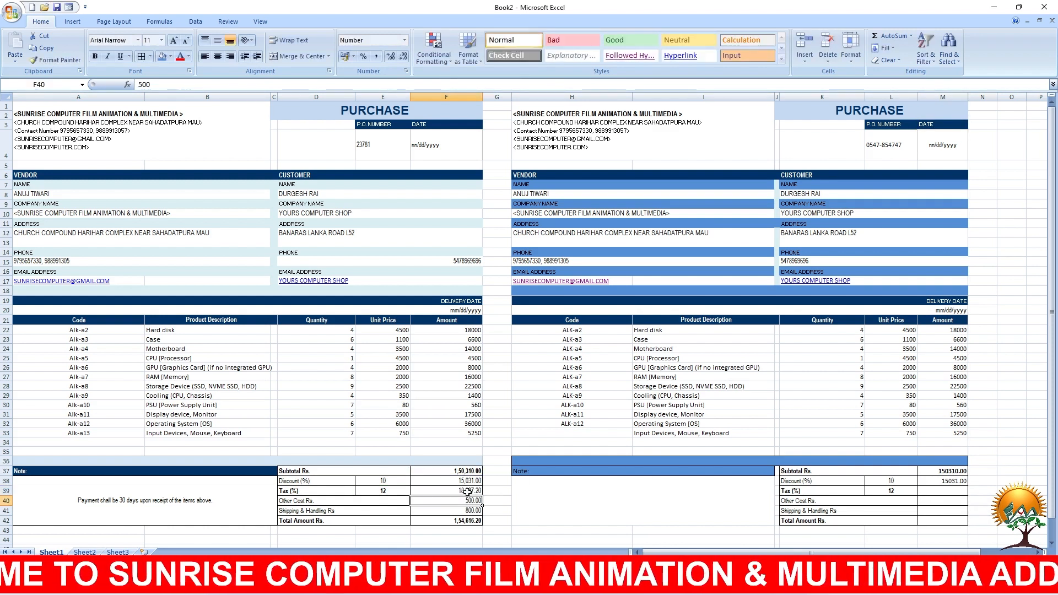
left_click(937, 493)
type("=")
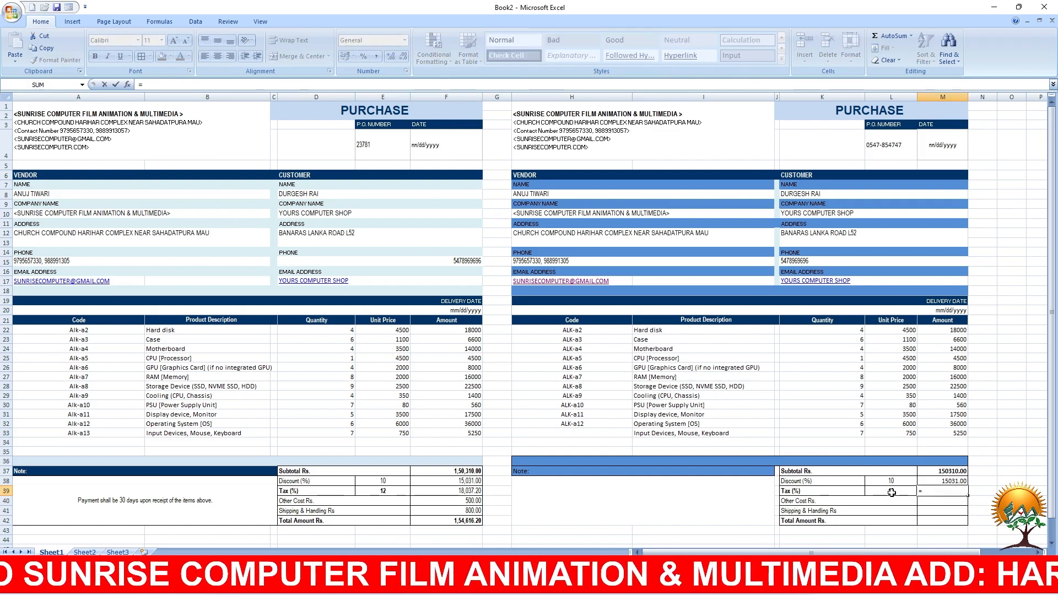
left_click(952, 472)
type("*")
left_click(884, 490)
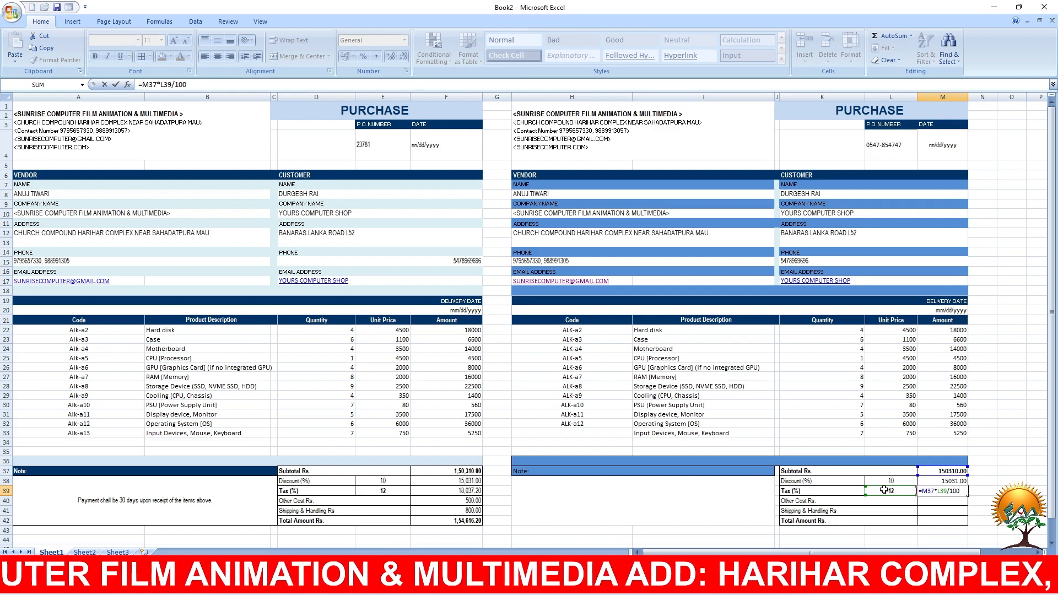
key("Return")
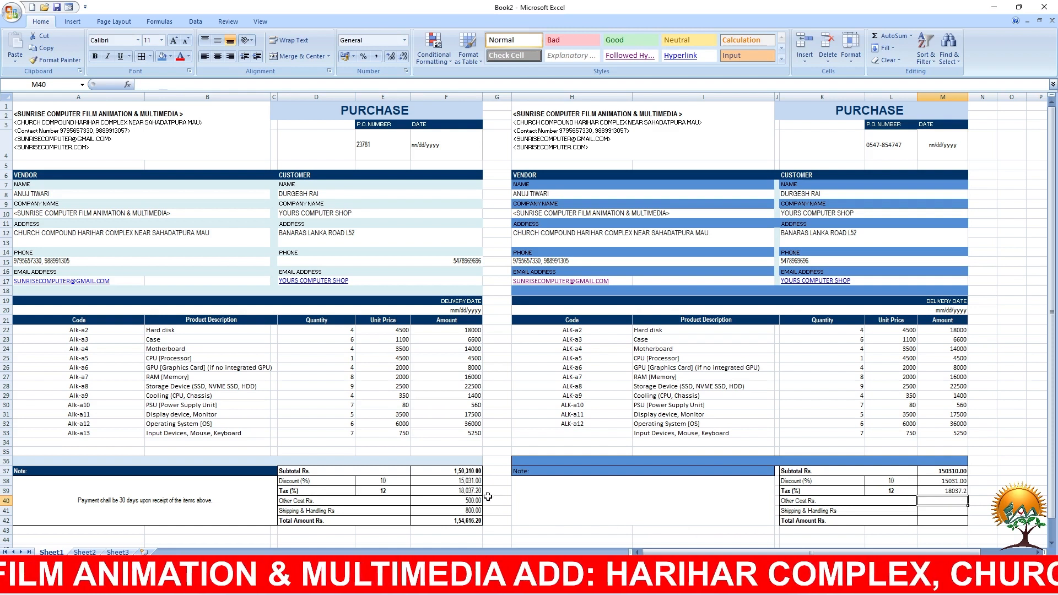
Step: Format the second form's tax amount in M39 as a number with one decimal place
left_click(944, 491)
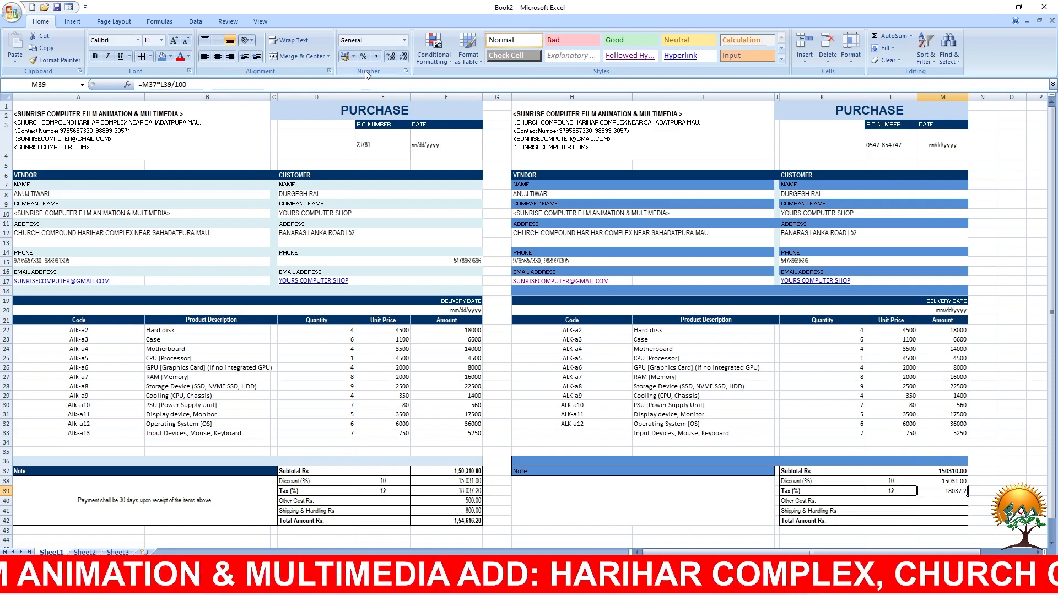
left_click(391, 56)
left_click(391, 56)
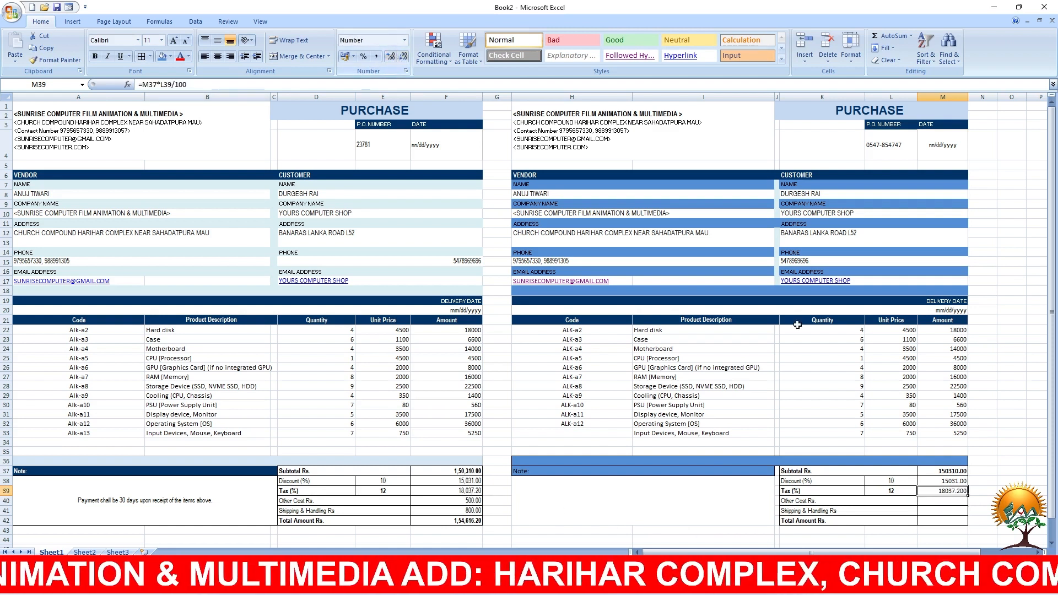
left_click(403, 57)
left_click(403, 56)
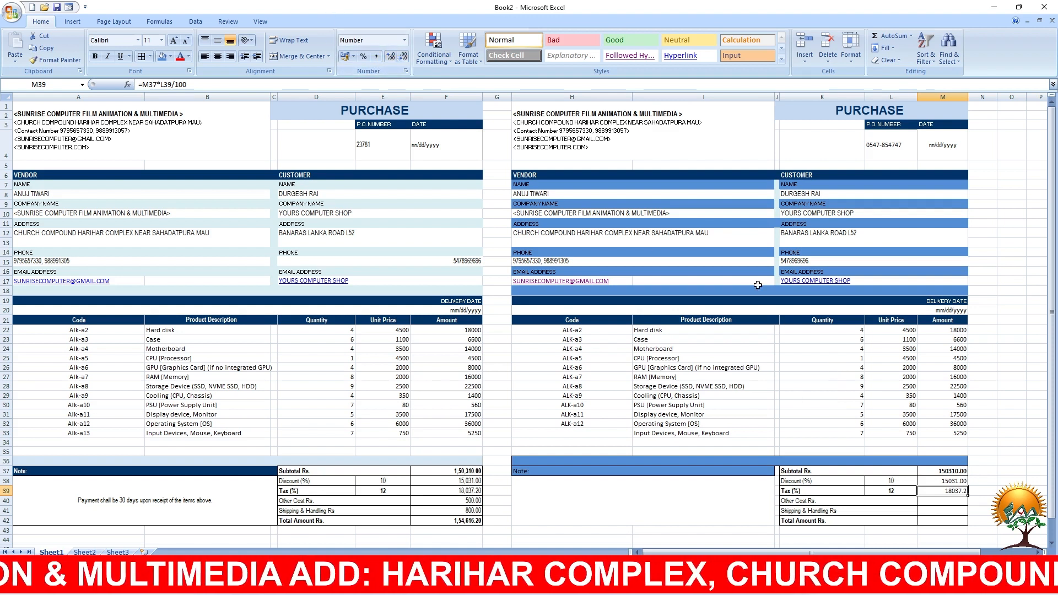
Step: Enter 500 as the second form's other cost in M40 and 800 as its shipping and handling in M41
left_click(931, 500)
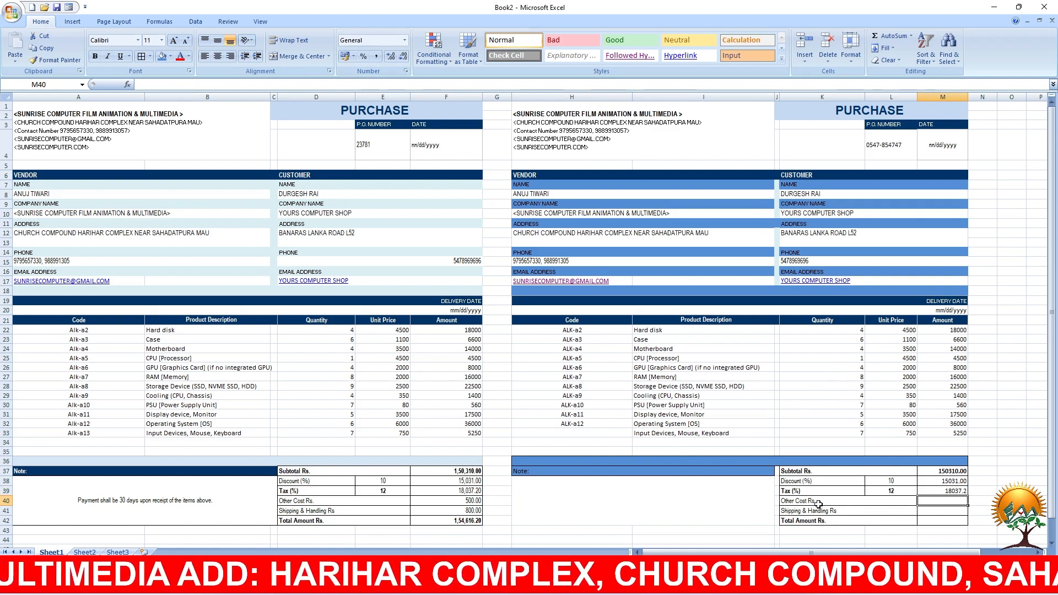
double_click(468, 500)
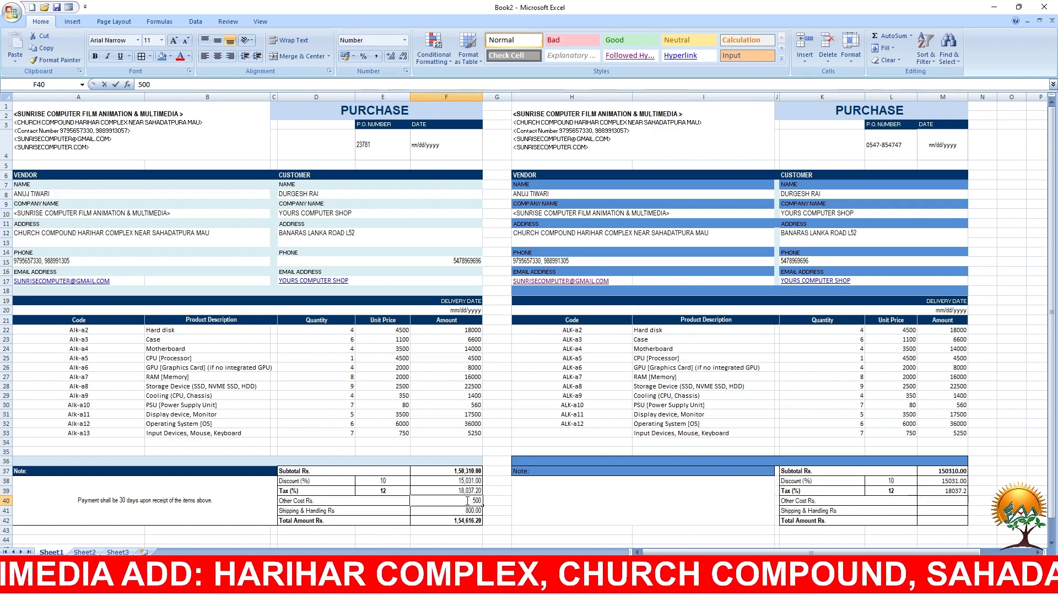
key("Return")
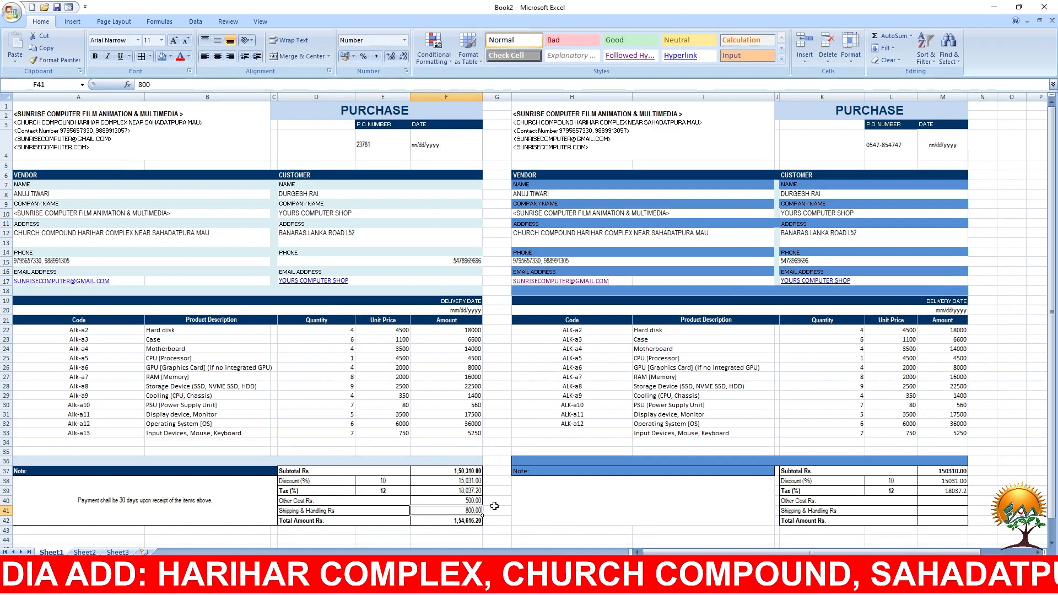
left_click(954, 503)
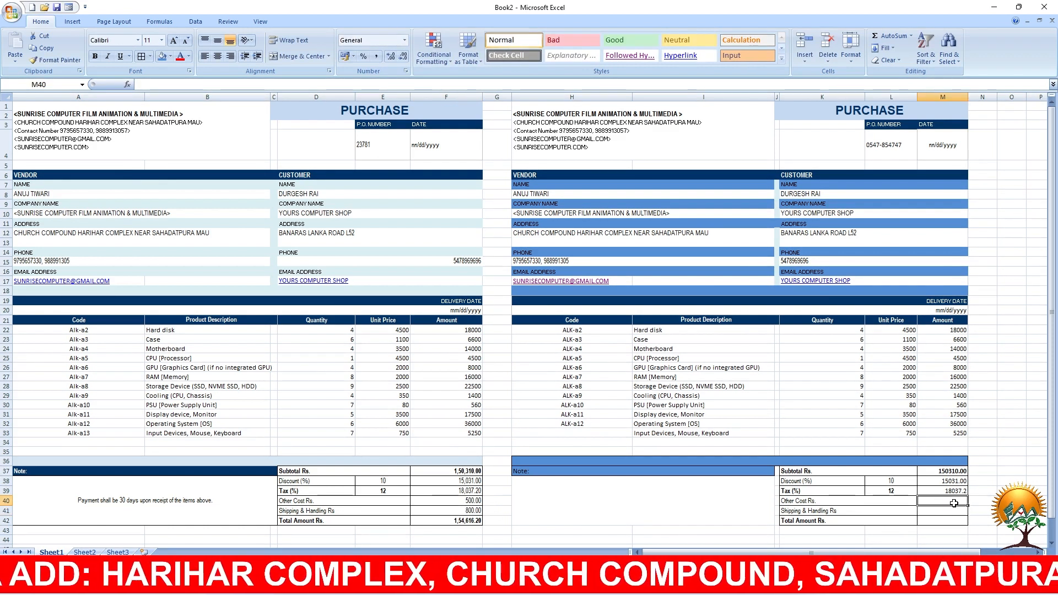
type("500")
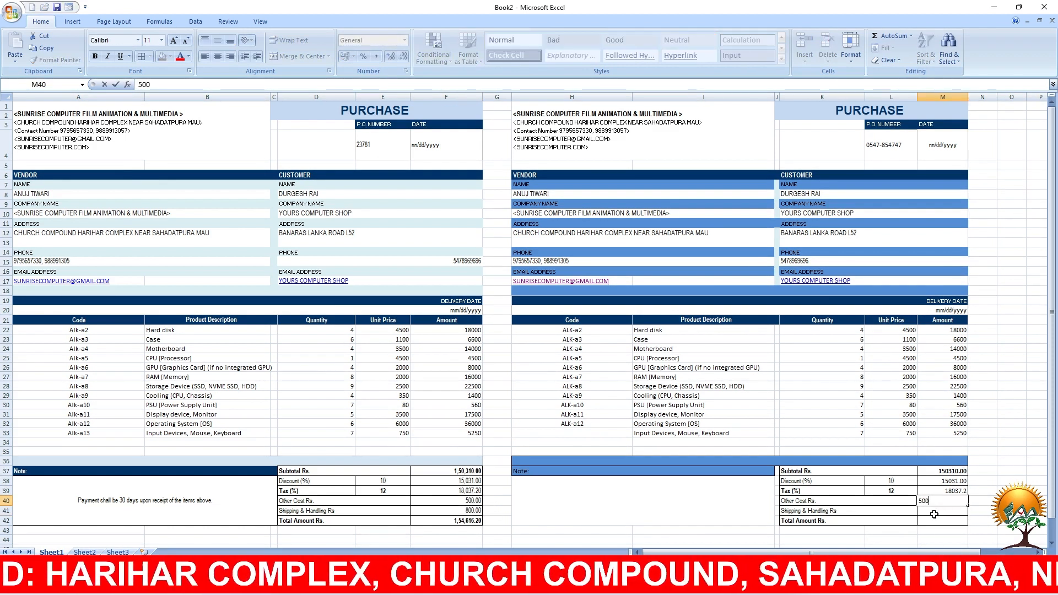
key("Return")
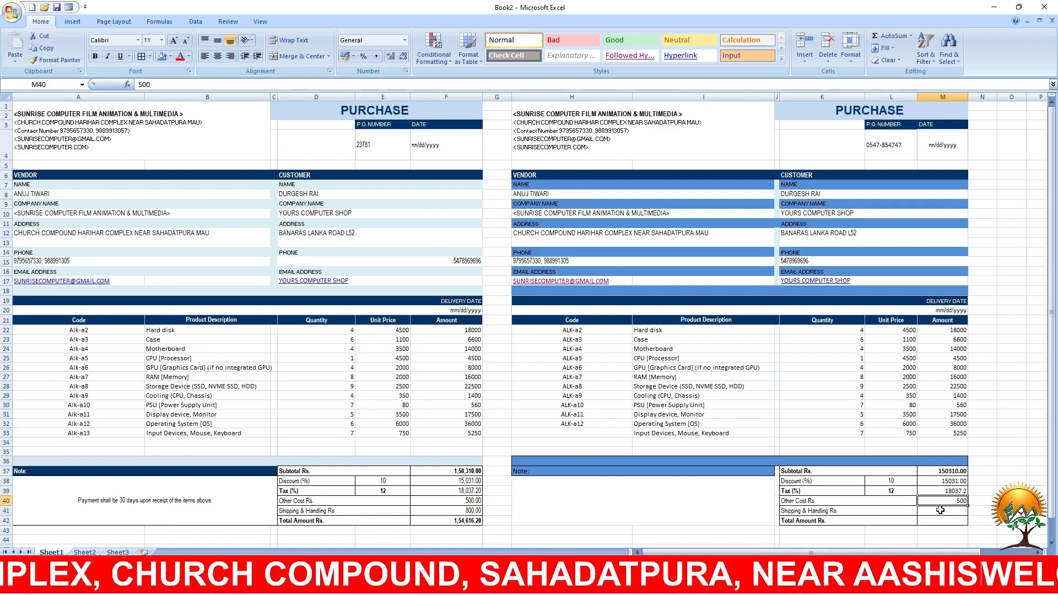
type("800")
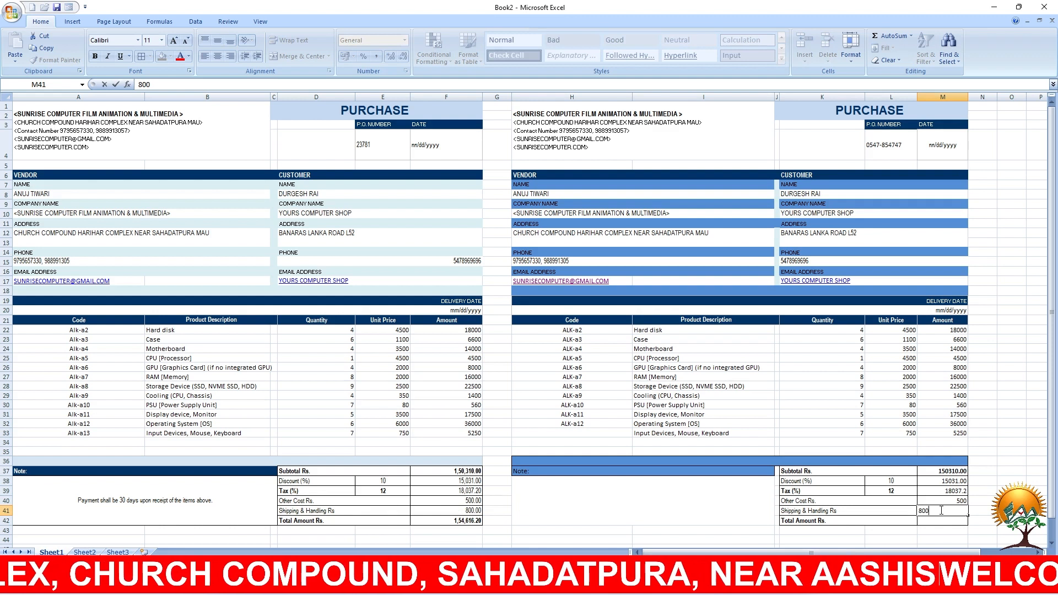
left_click(884, 521)
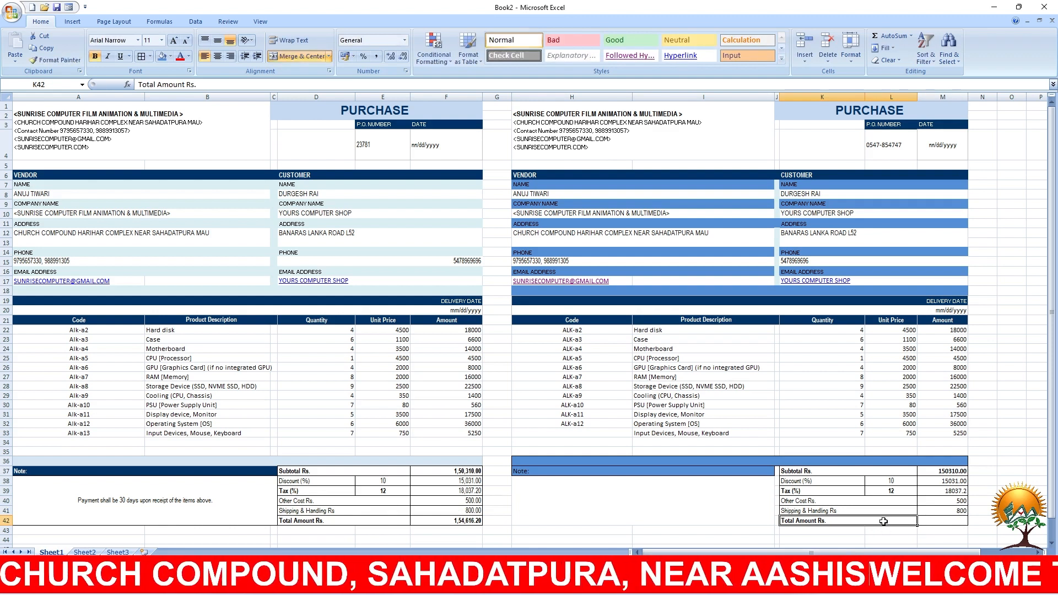
Step: Inspect the first form's total amount formula in F42
double_click(469, 521)
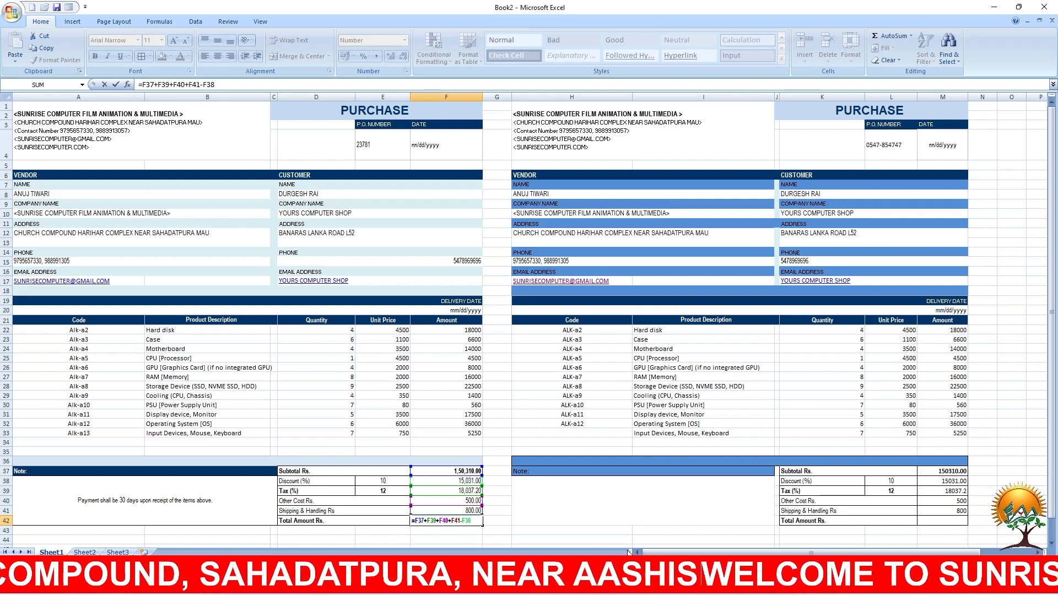
key("Return")
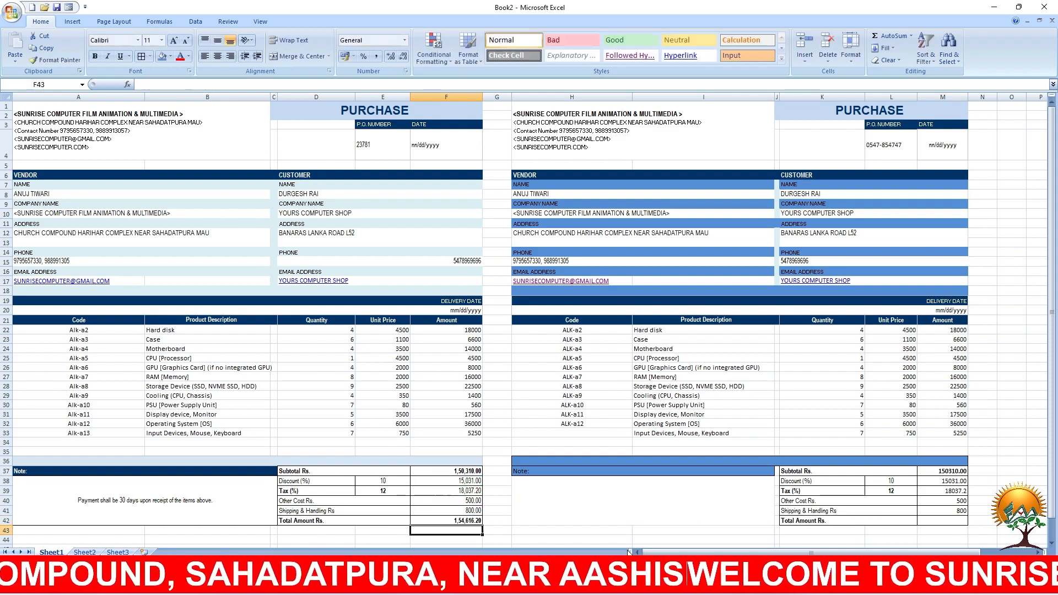
type("=")
left_click(943, 520)
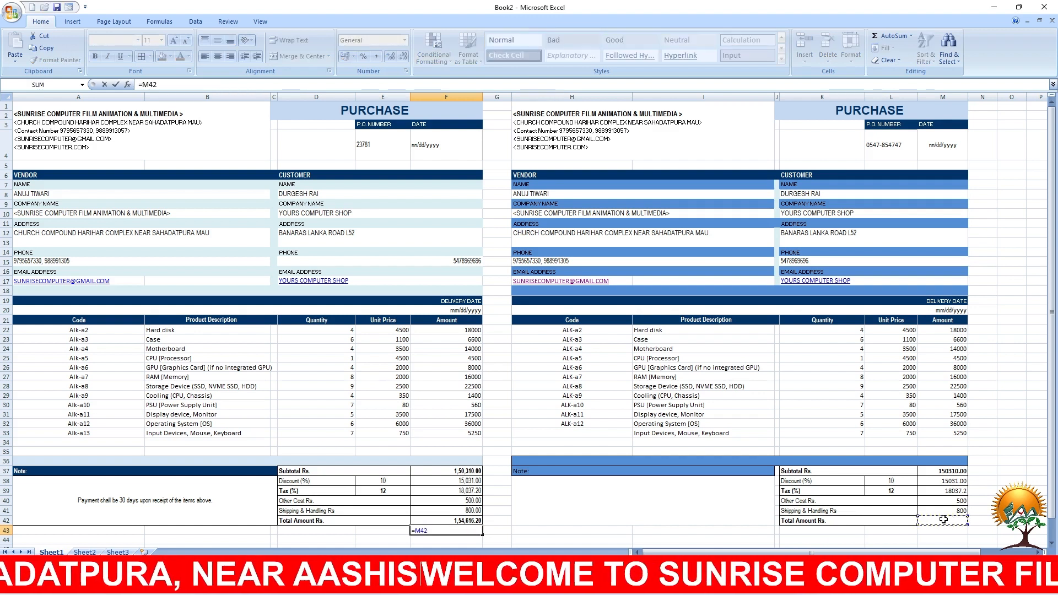
key("BackSpace")
key("BackSpace")
key("BackSpace")
key("BackSpace")
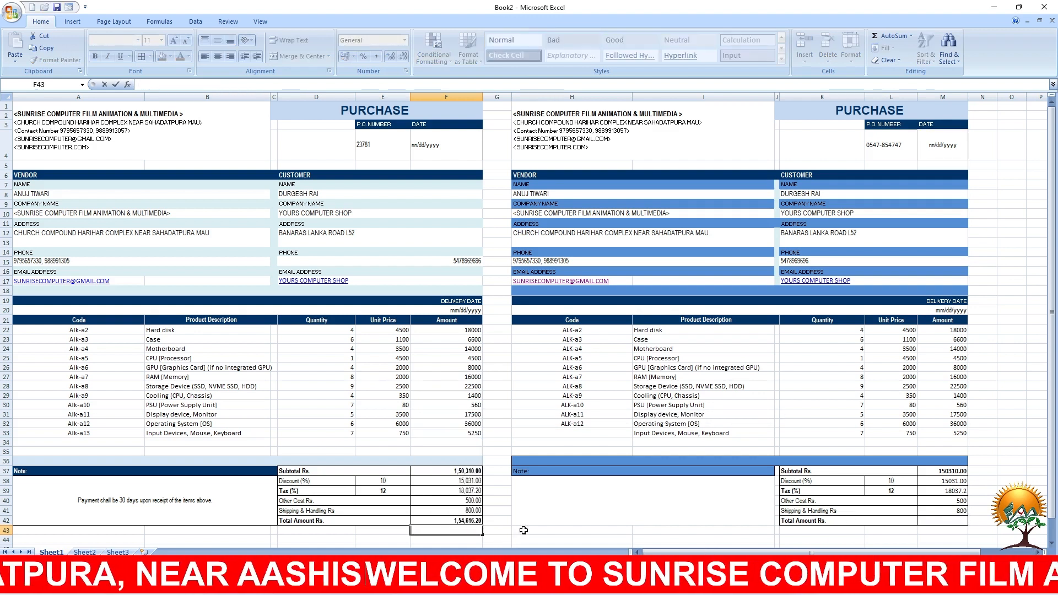
left_click(563, 530)
Step: Enter the second form's total amount formula =M37+M39+M40+M41-M38 in M42
left_click(952, 521)
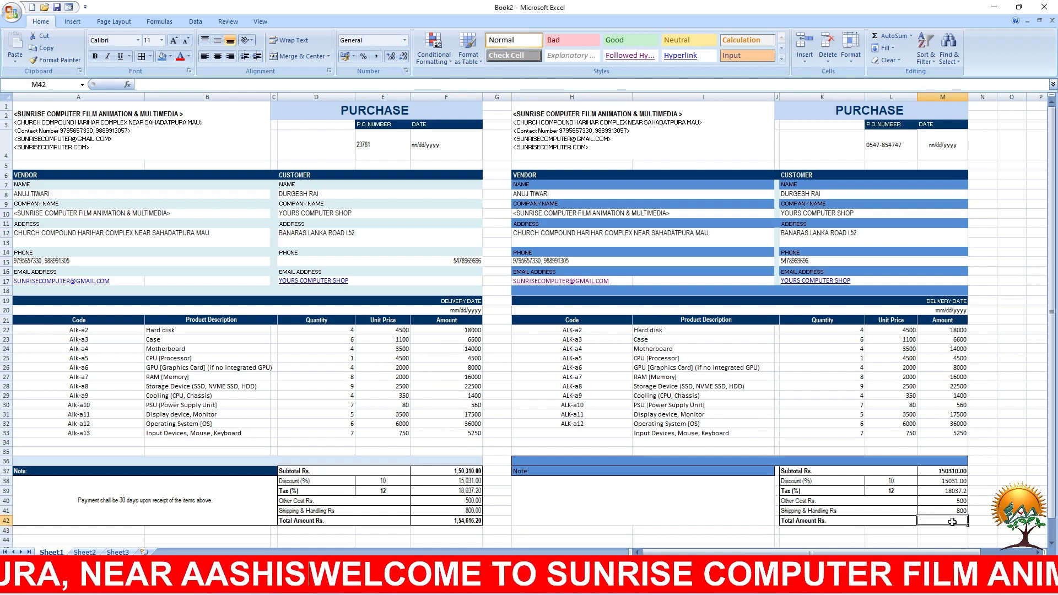
type("=")
left_click(947, 472)
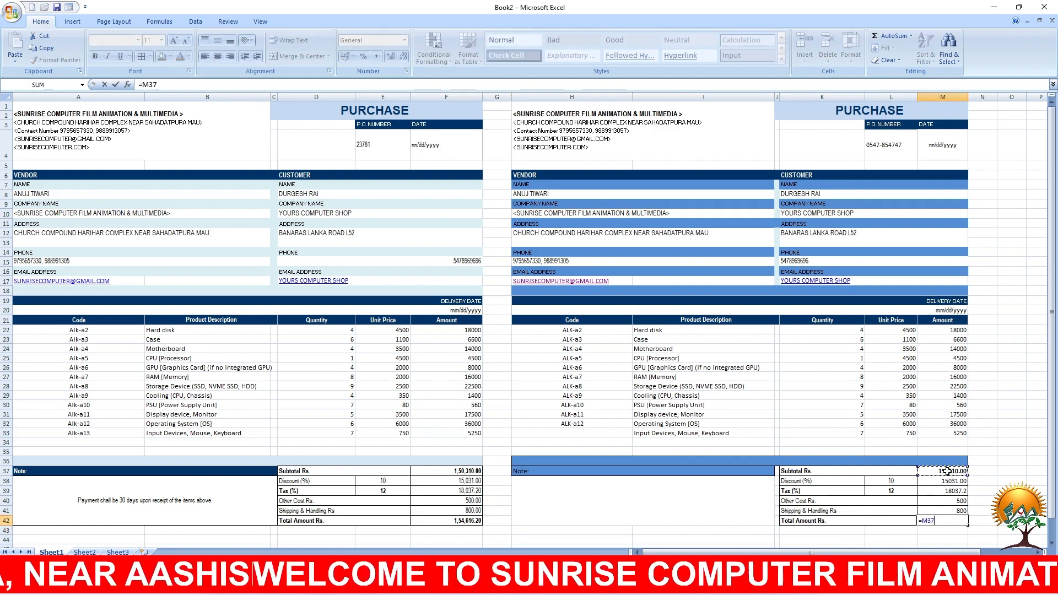
type("+")
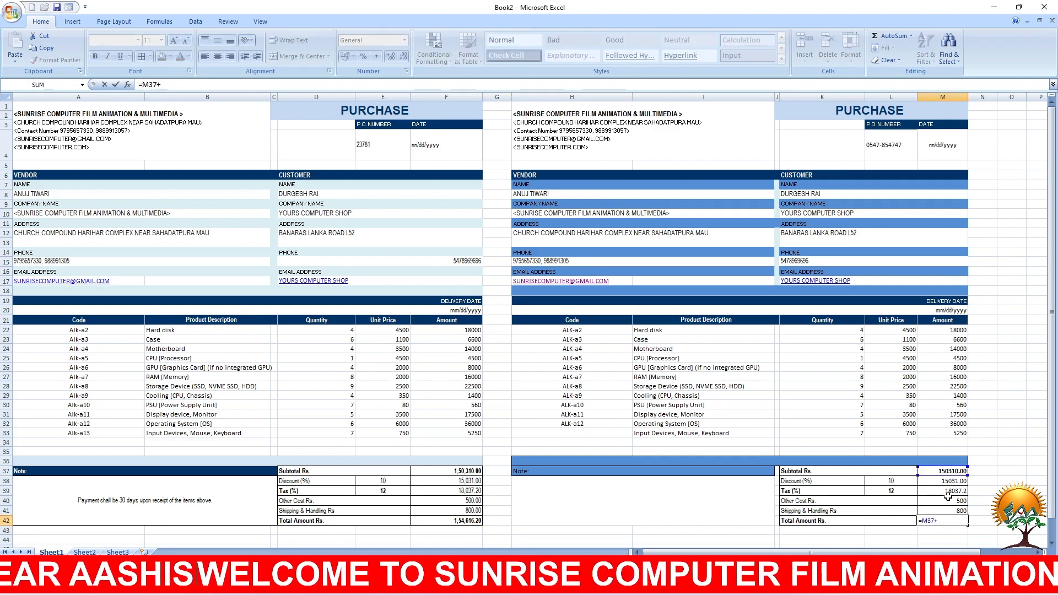
left_click(946, 490)
type("+")
left_click(947, 500)
type("+")
left_click(948, 512)
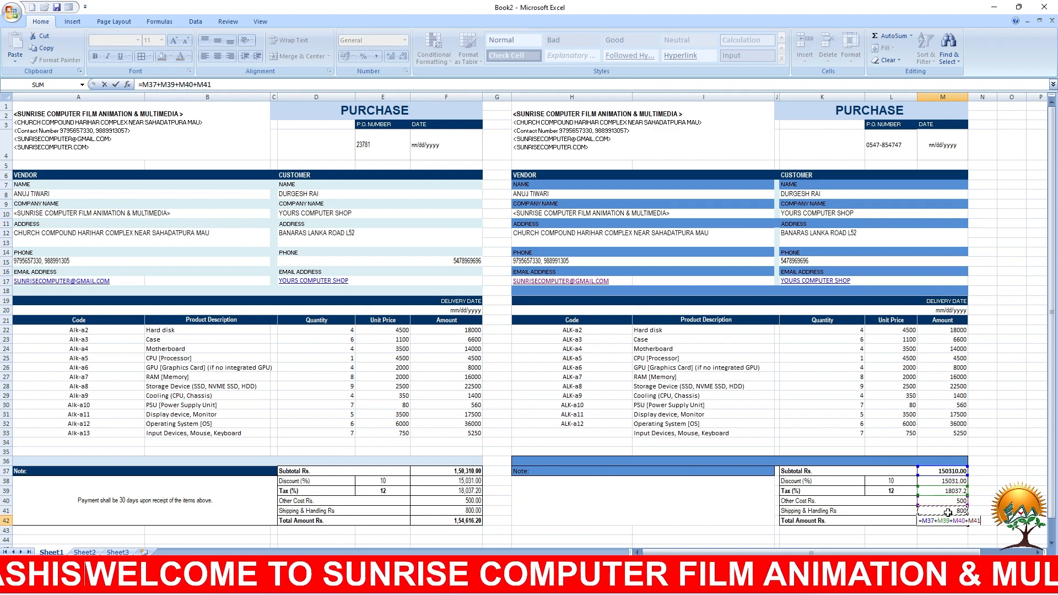
type("-")
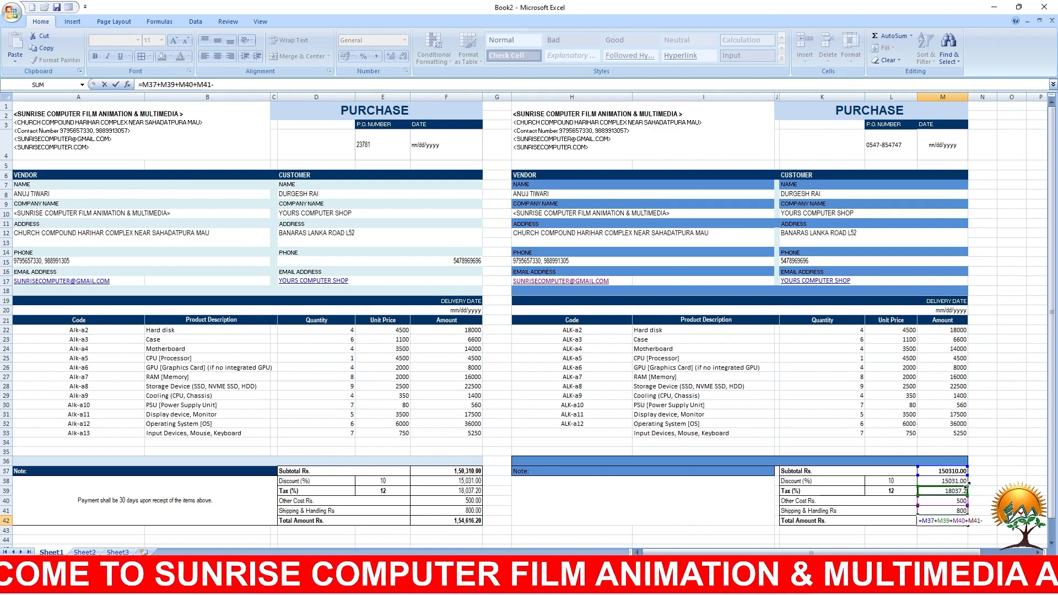
left_click(954, 482)
key("Return")
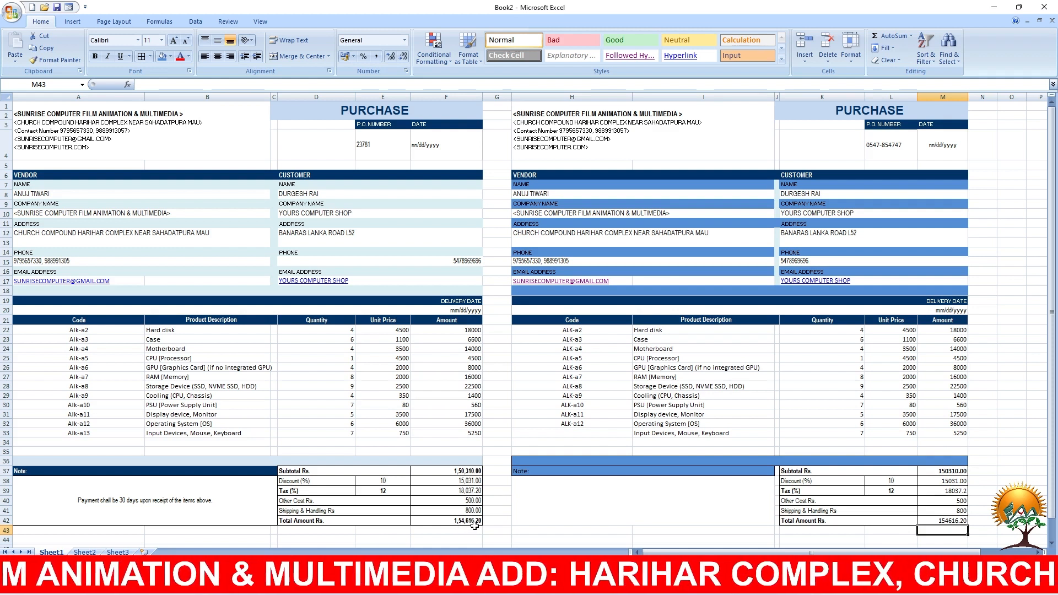
Step: Review the second form's total amount and its formula in M42
left_click(943, 519)
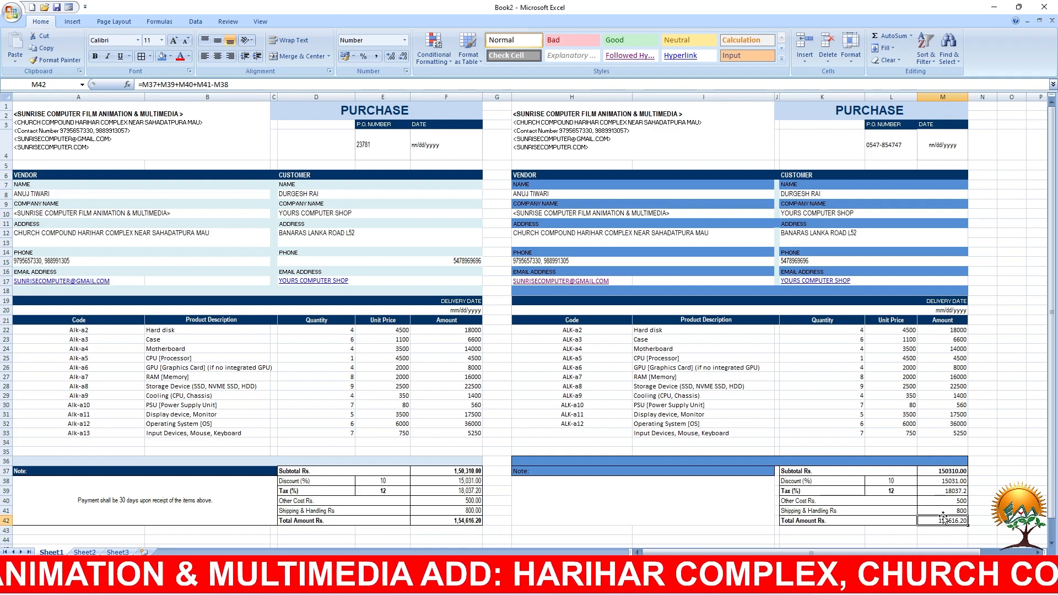
scroll(919, 443, "down", 2)
scroll(919, 443, "up", 2)
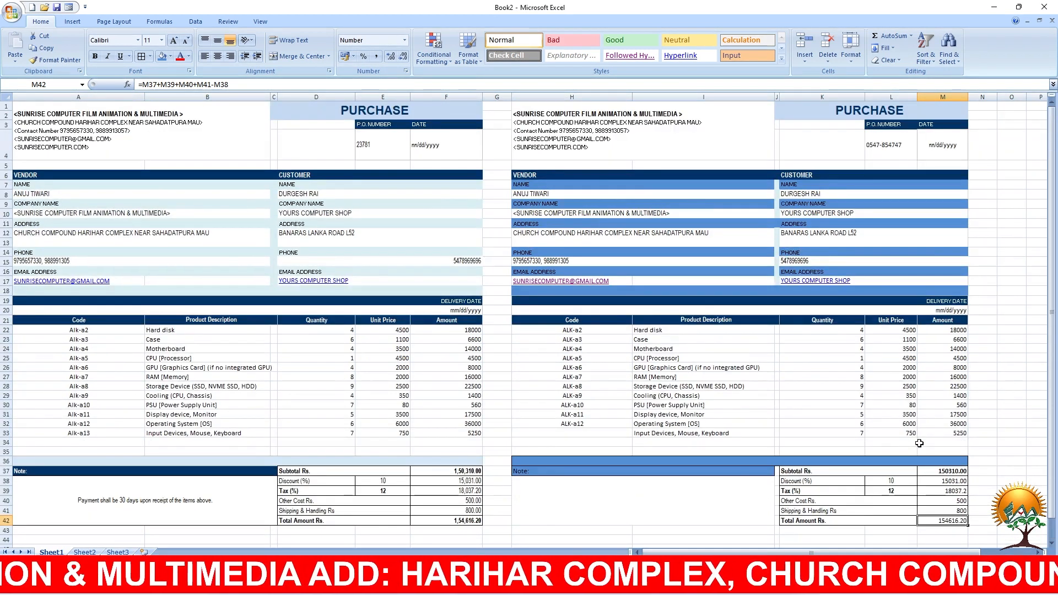